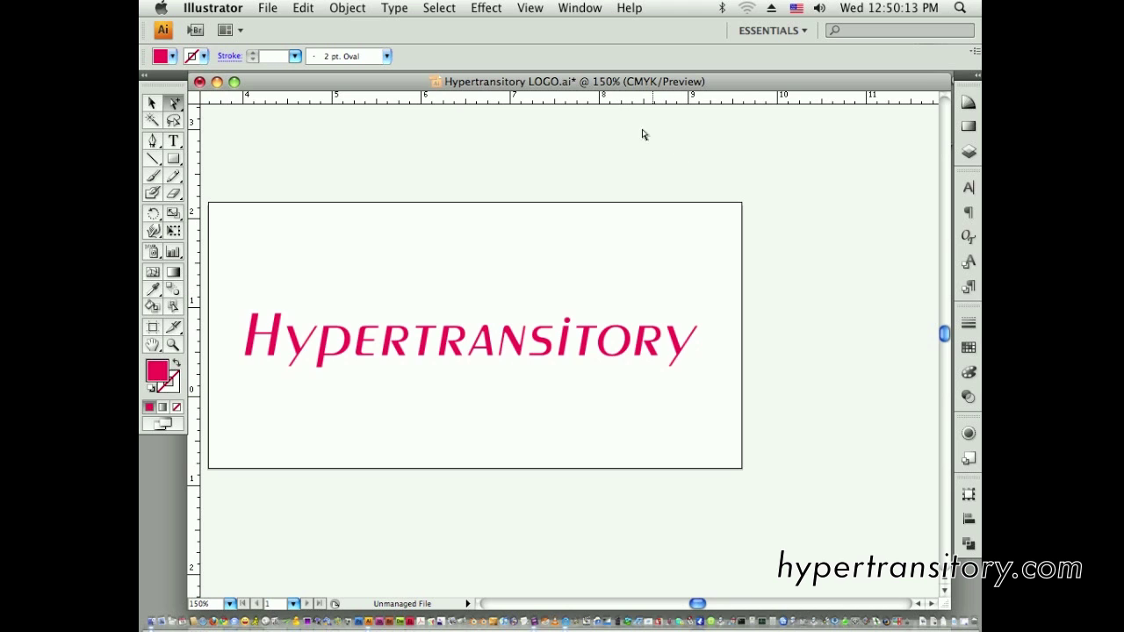
- Marquee-select every letter of the Hypertransitory logo and hide its edges and anchor points
left_click_drag(740, 84, 740, 81)
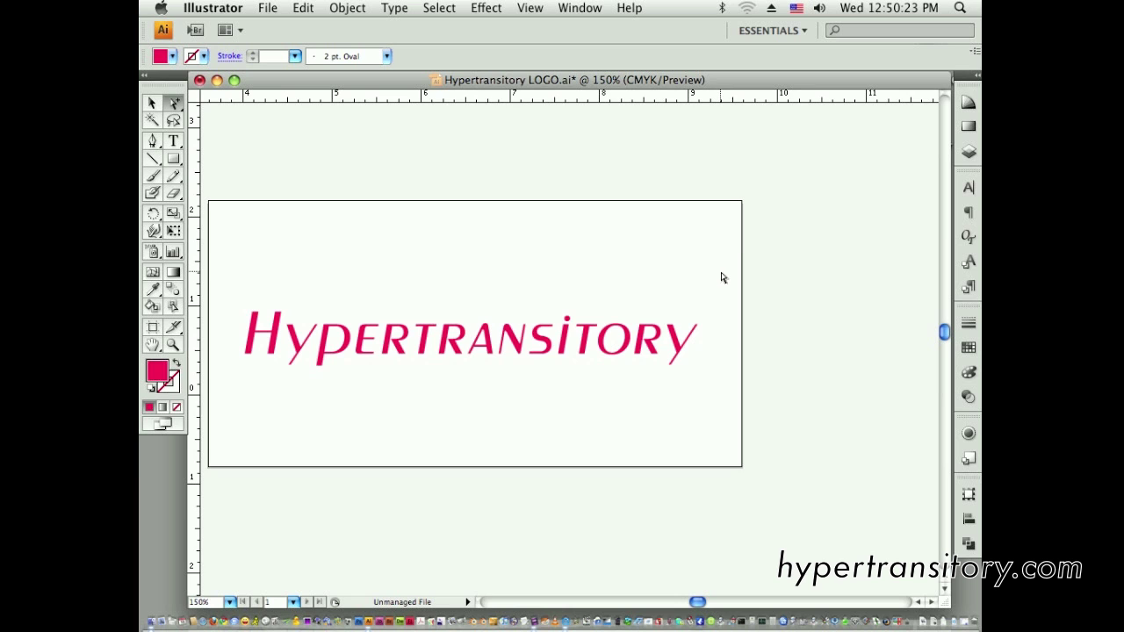
left_click_drag(722, 277, 263, 381)
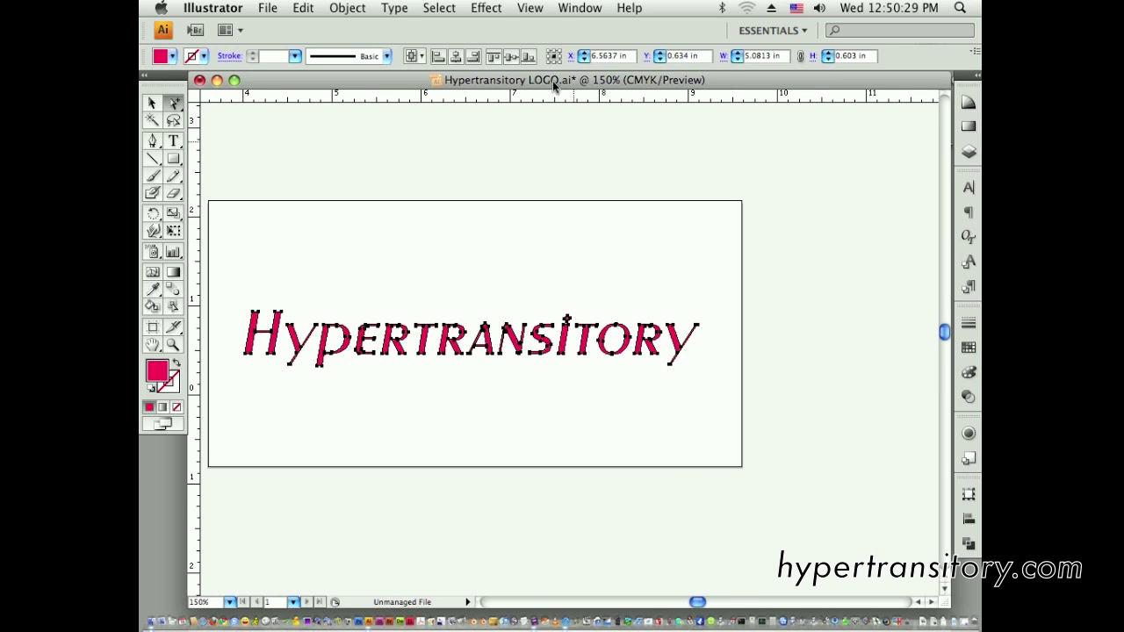
left_click(535, 8)
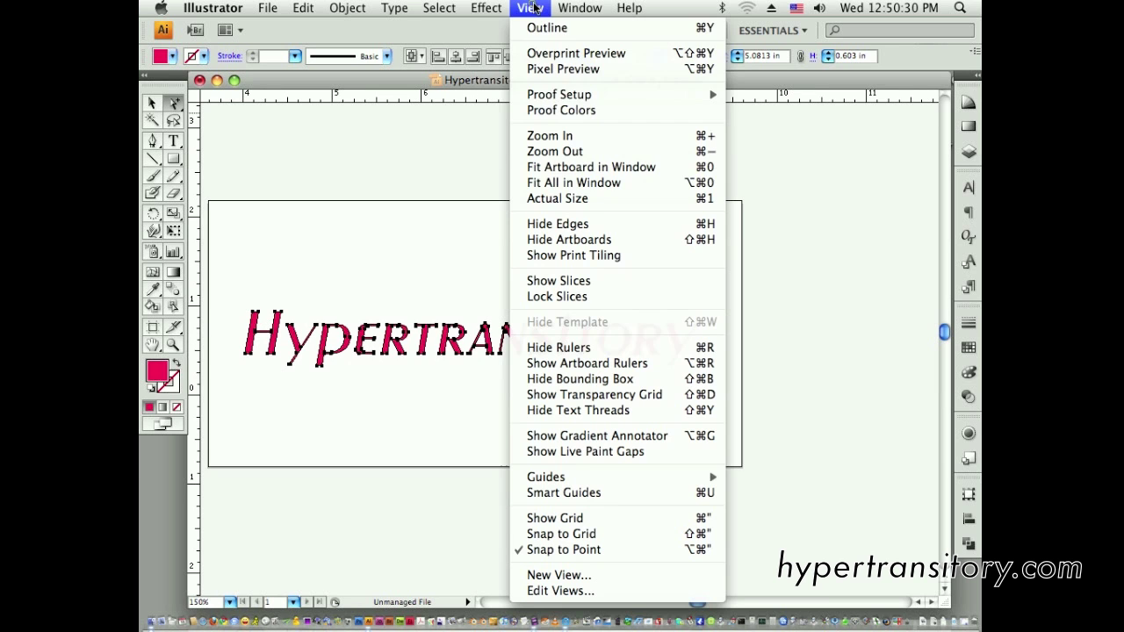
left_click(550, 224)
left_click_drag(562, 270, 535, 267)
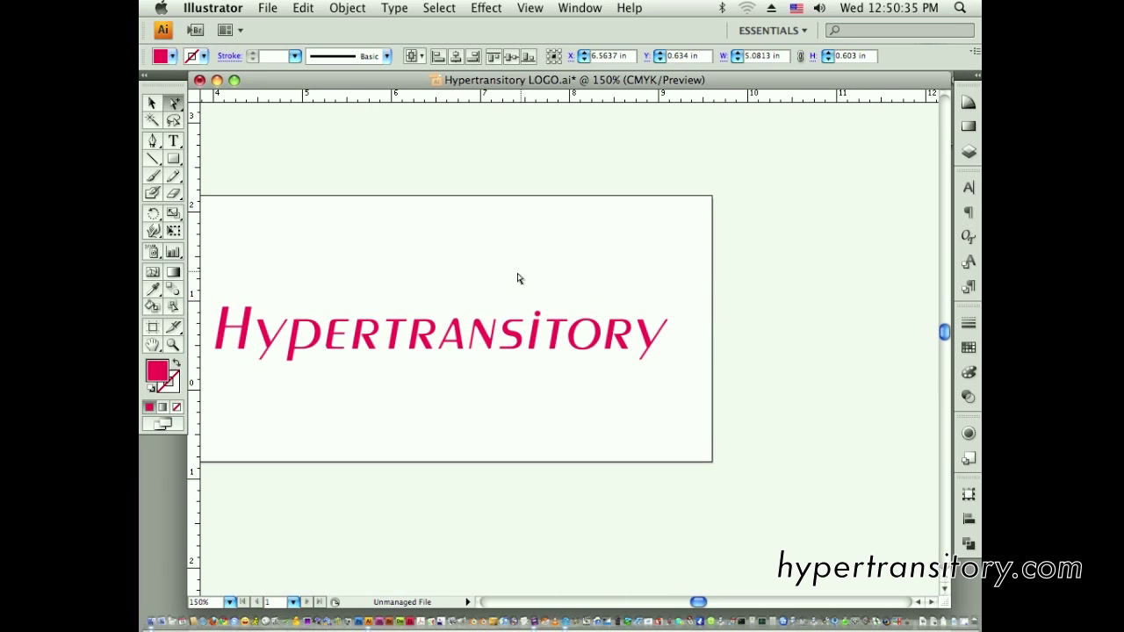
- Open Effect > 3D > Rotate for the logo, moving the dialog aside and enabling Preview
left_click(489, 8)
mouse_move(498, 112)
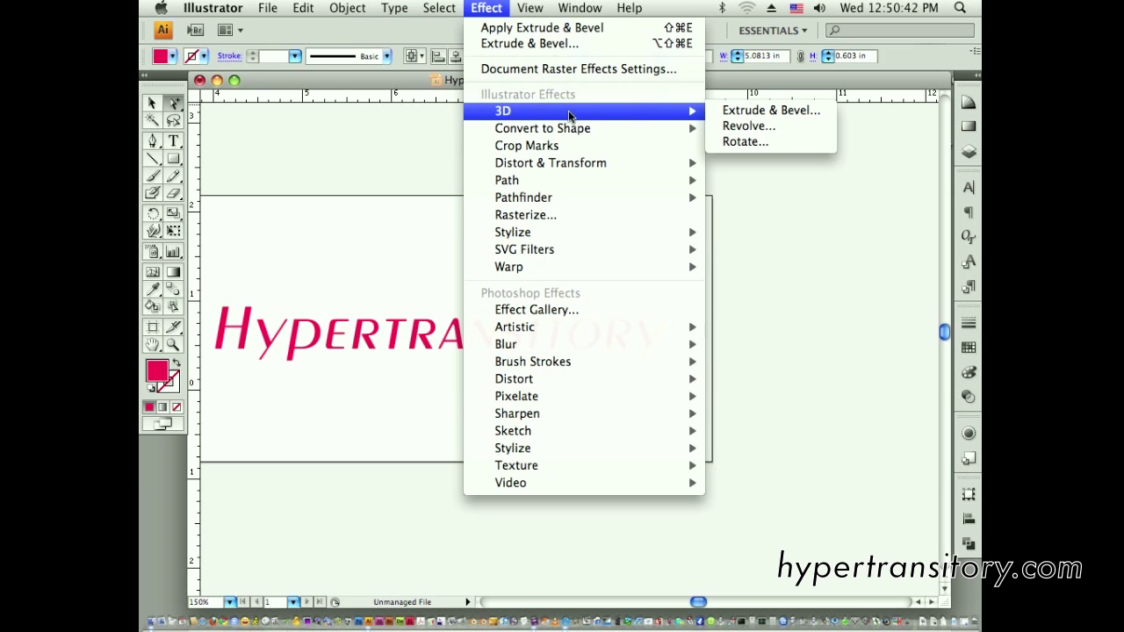
left_click(745, 144)
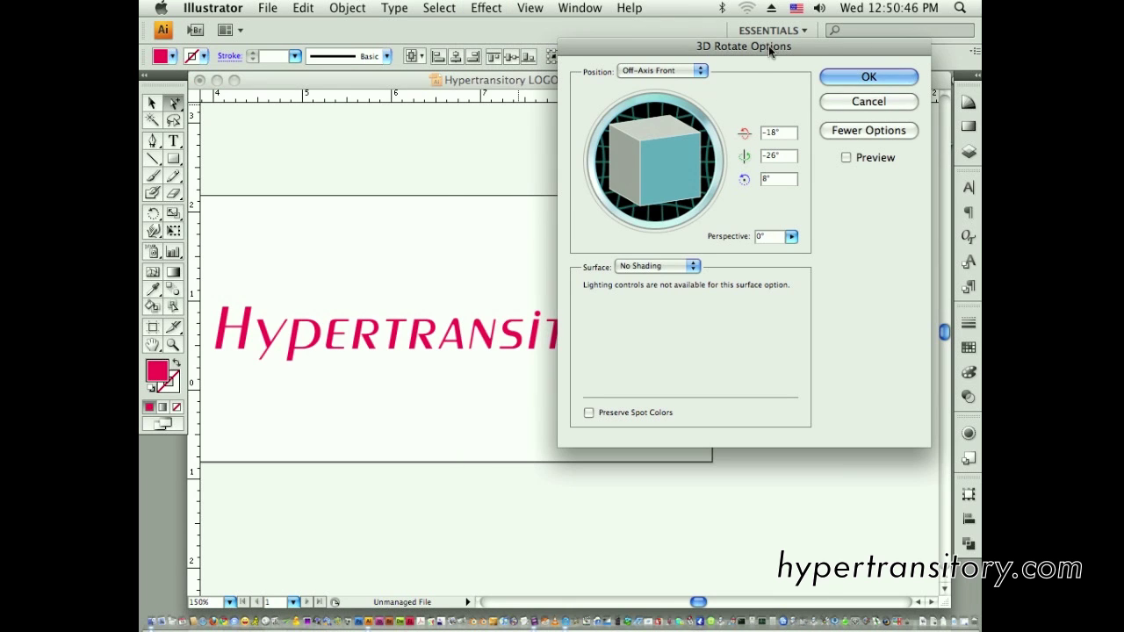
left_click_drag(768, 46, 787, 79)
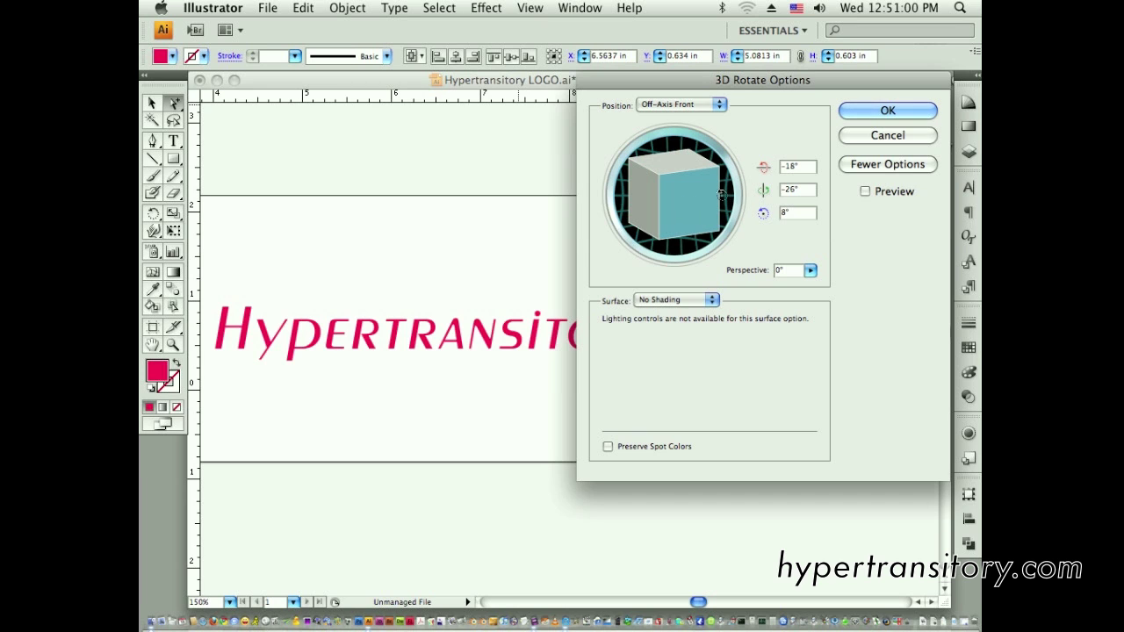
left_click(865, 191)
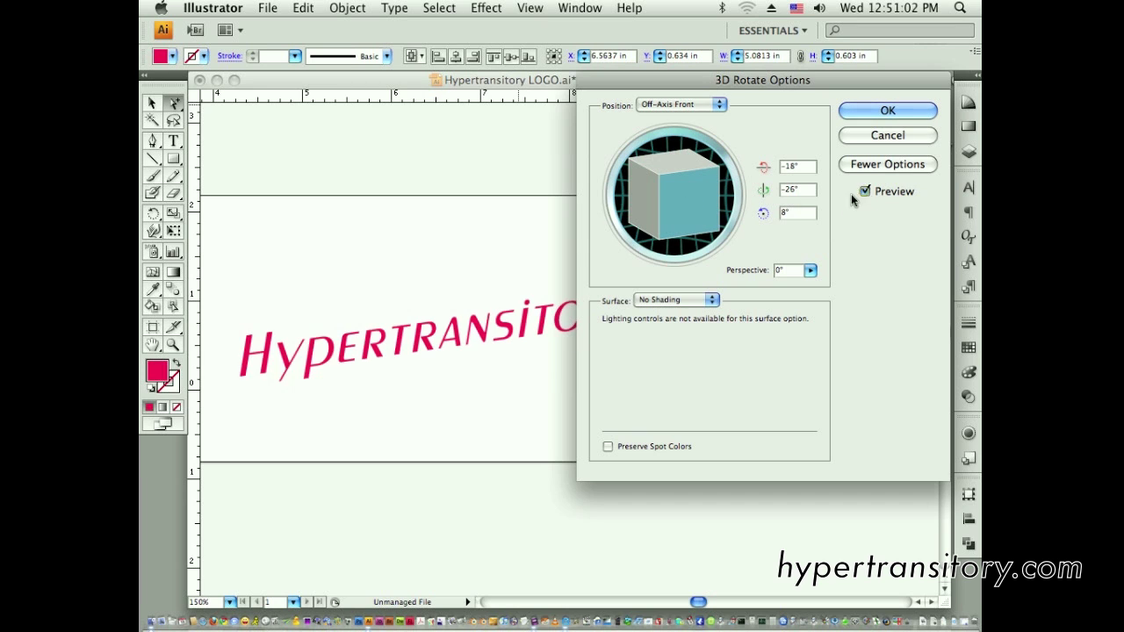
- Try the Off-Axis Right, Isometric Left and Isometric Top presets, then return Position to Front
left_click(684, 106)
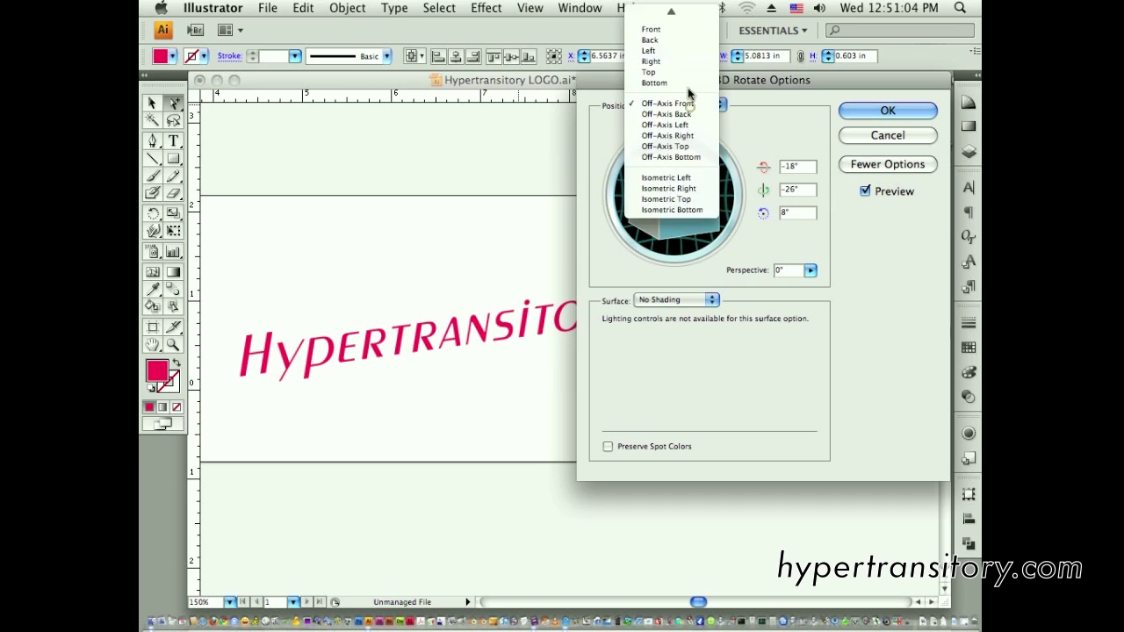
left_click(654, 27)
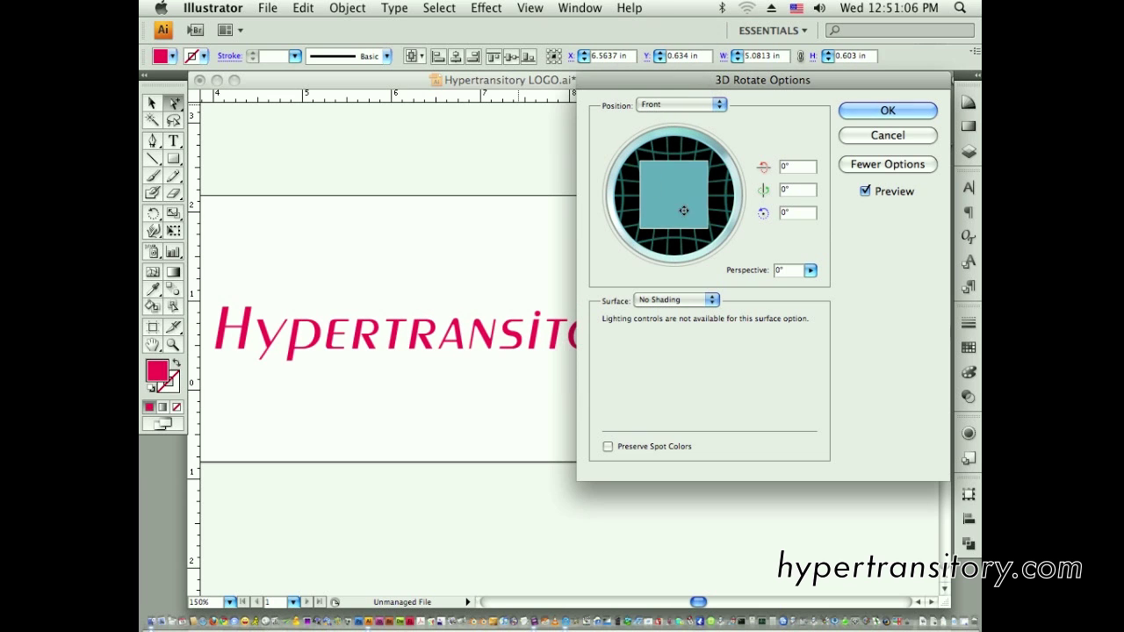
left_click(672, 109)
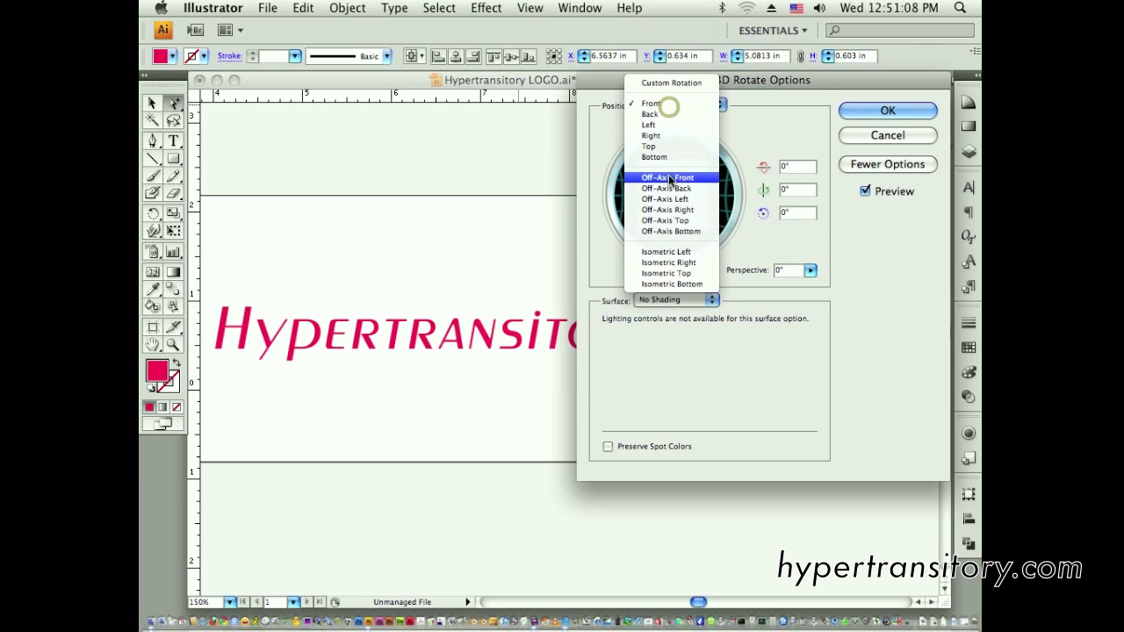
left_click(664, 211)
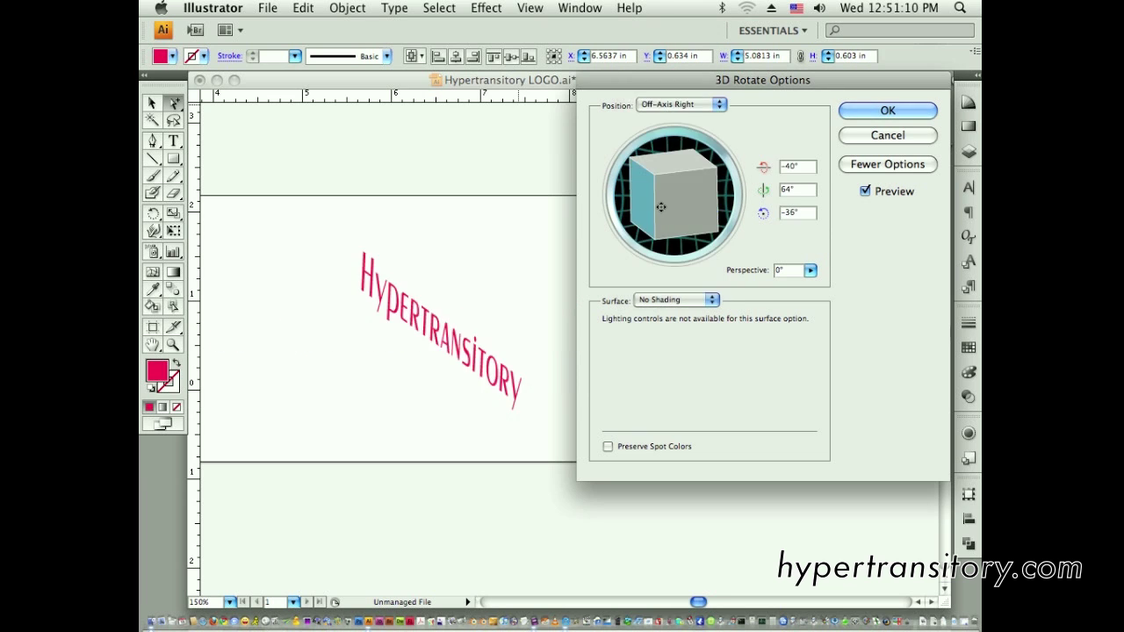
left_click(682, 105)
left_click(679, 147)
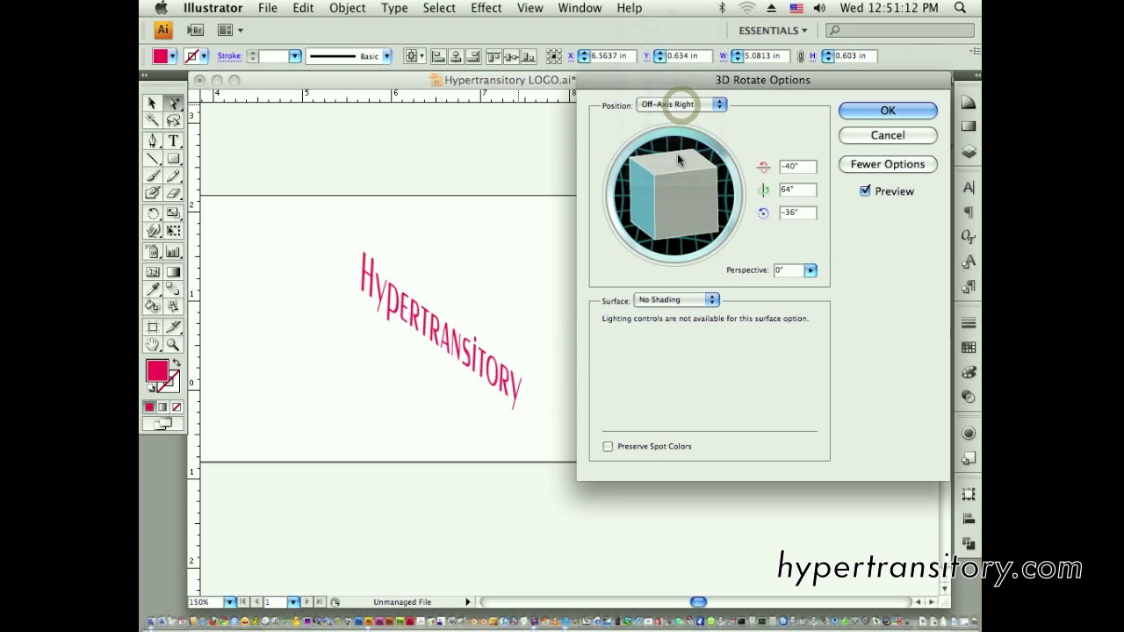
left_click(683, 105)
left_click(680, 128)
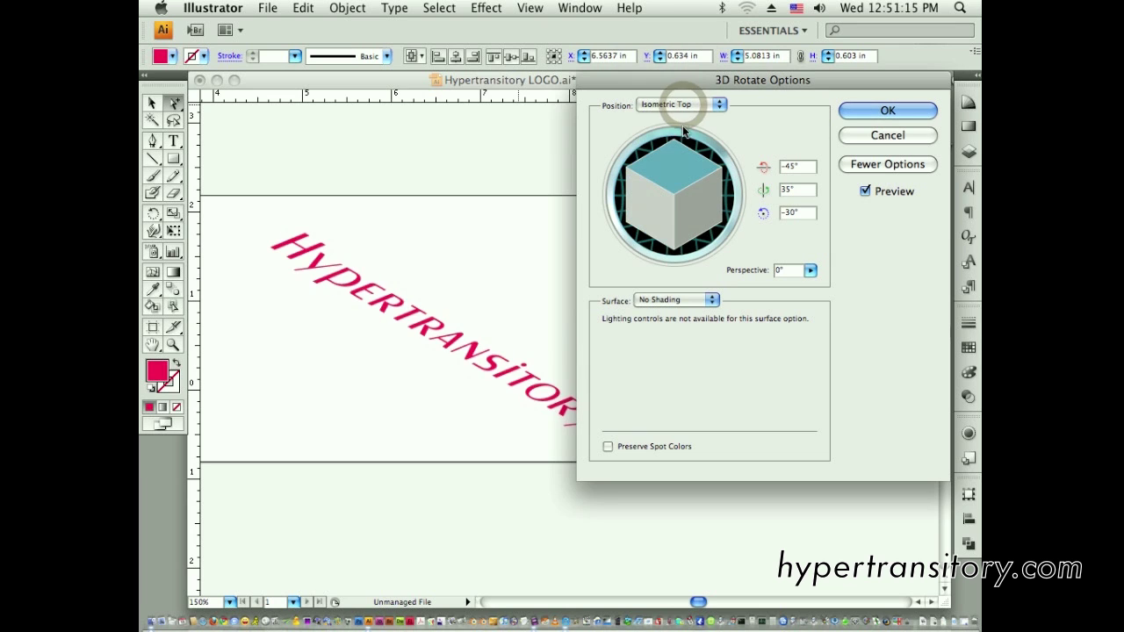
left_click(681, 105)
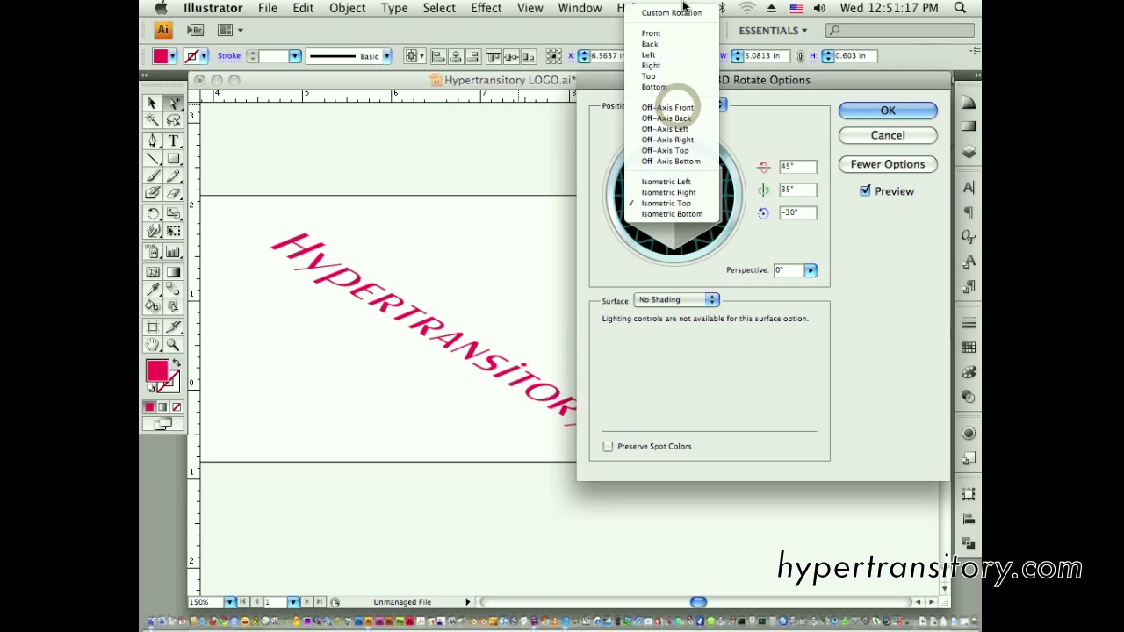
left_click(672, 32)
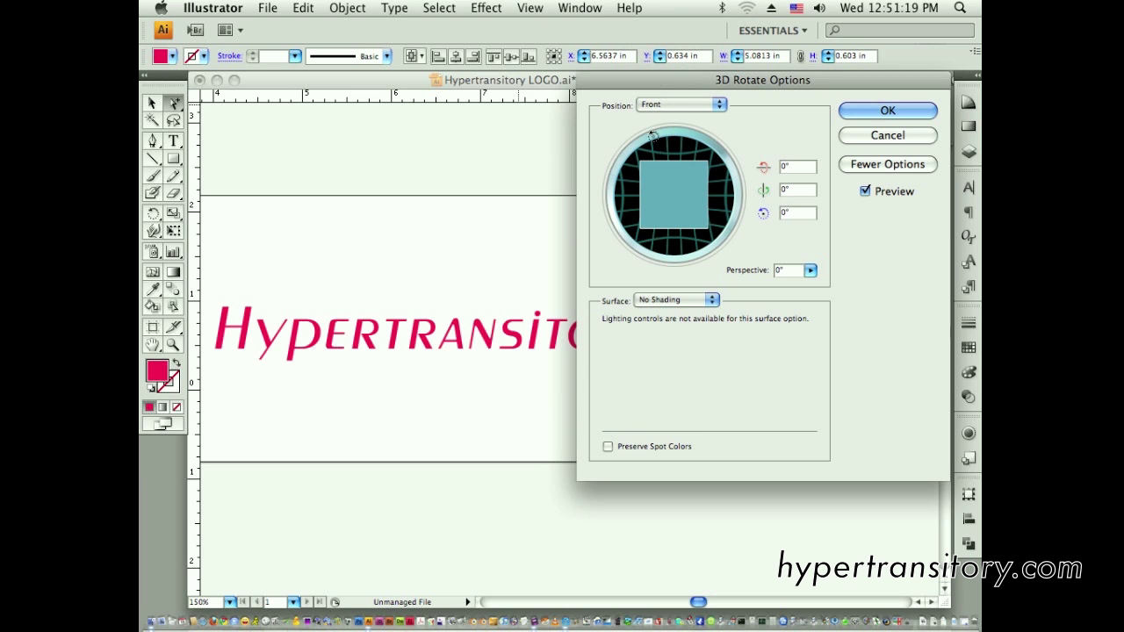
- Rotate the logo to 1°, -41°, 1° with 97° perspective and apply the effect
left_click_drag(657, 190, 706, 145)
left_click_drag(655, 81, 709, 77)
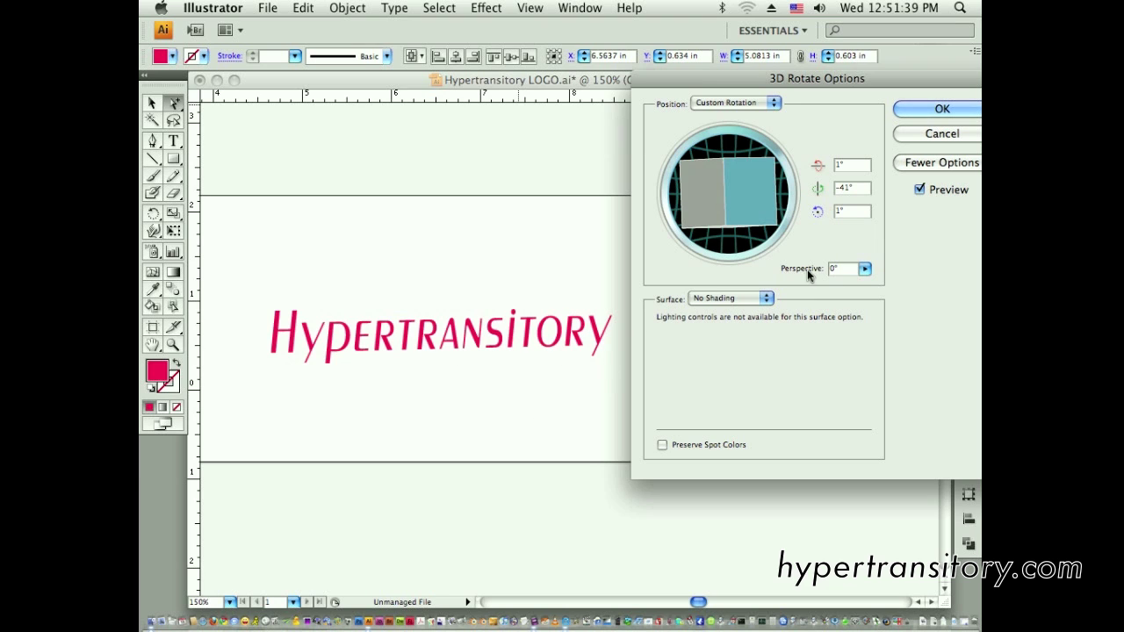
left_click(864, 270)
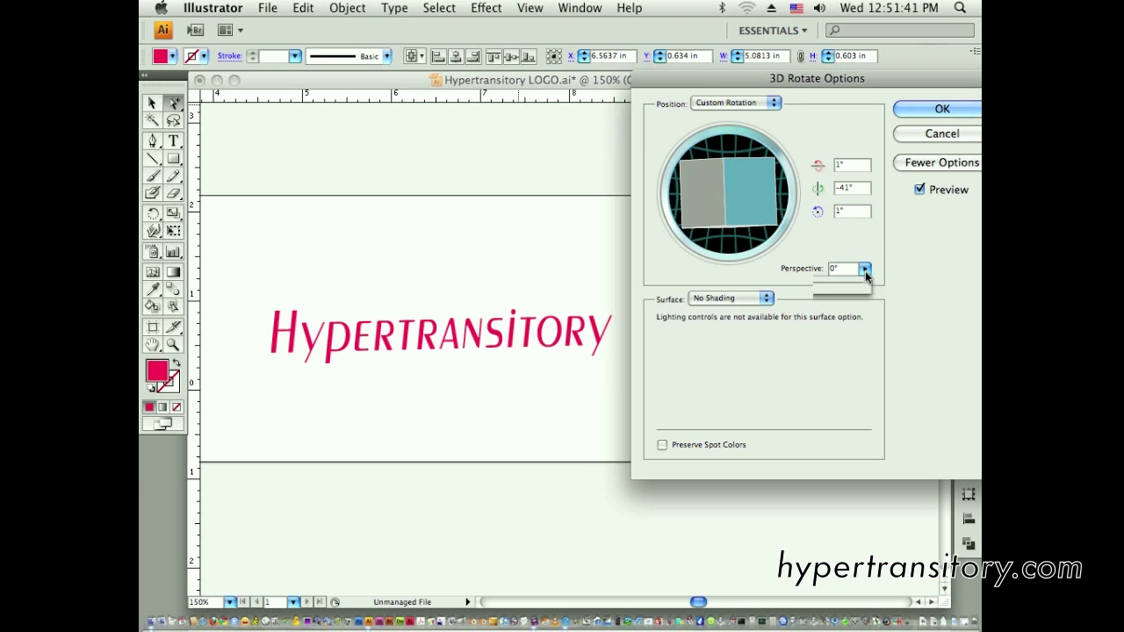
left_click_drag(777, 286, 828, 281)
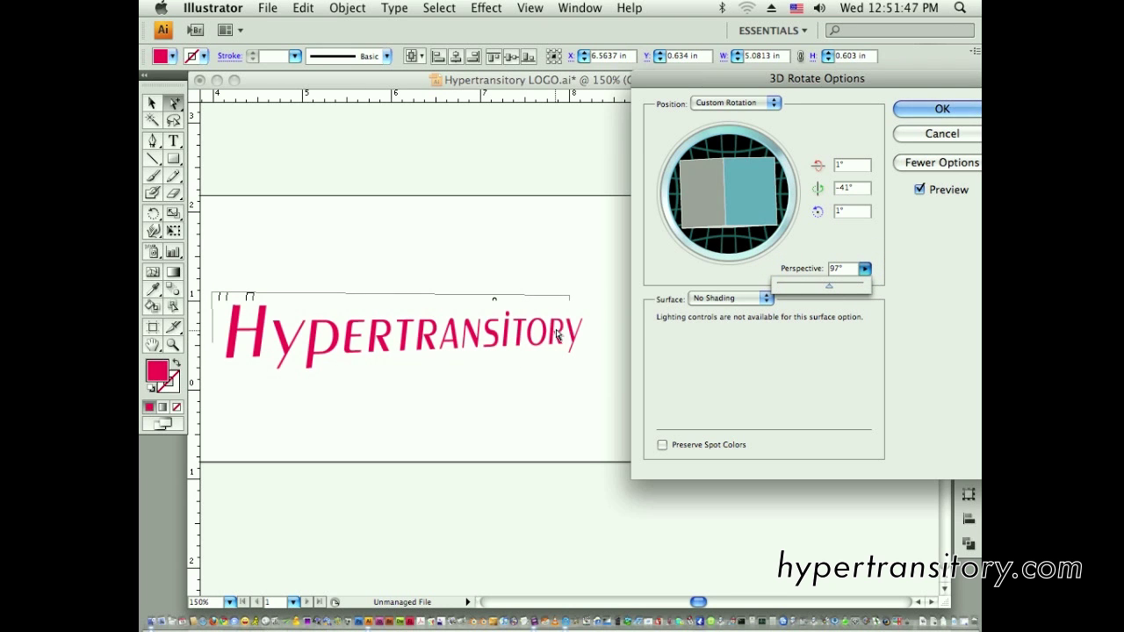
left_click(896, 340)
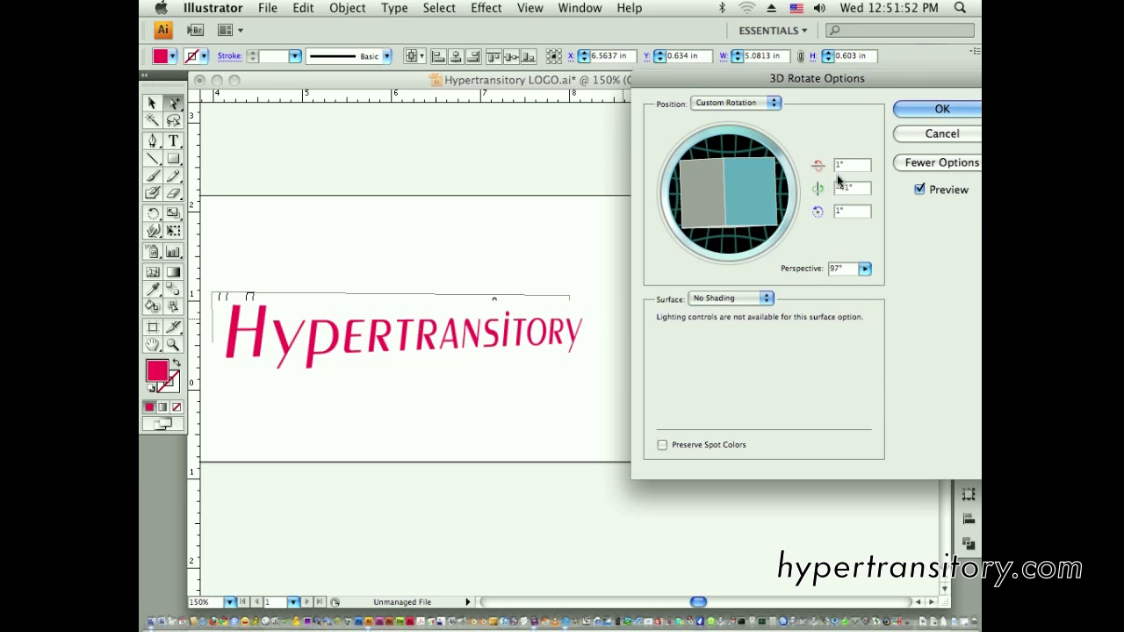
left_click(943, 109)
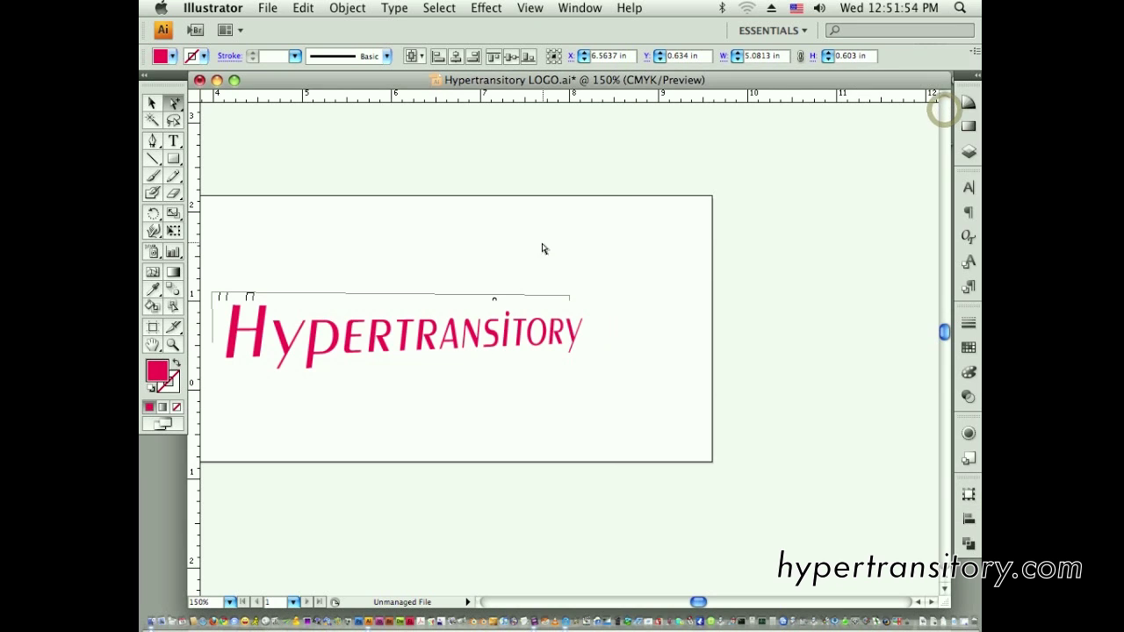
- Inspect the rotated logo in Outline view, then return to the coloured preview
left_click_drag(521, 240, 571, 246)
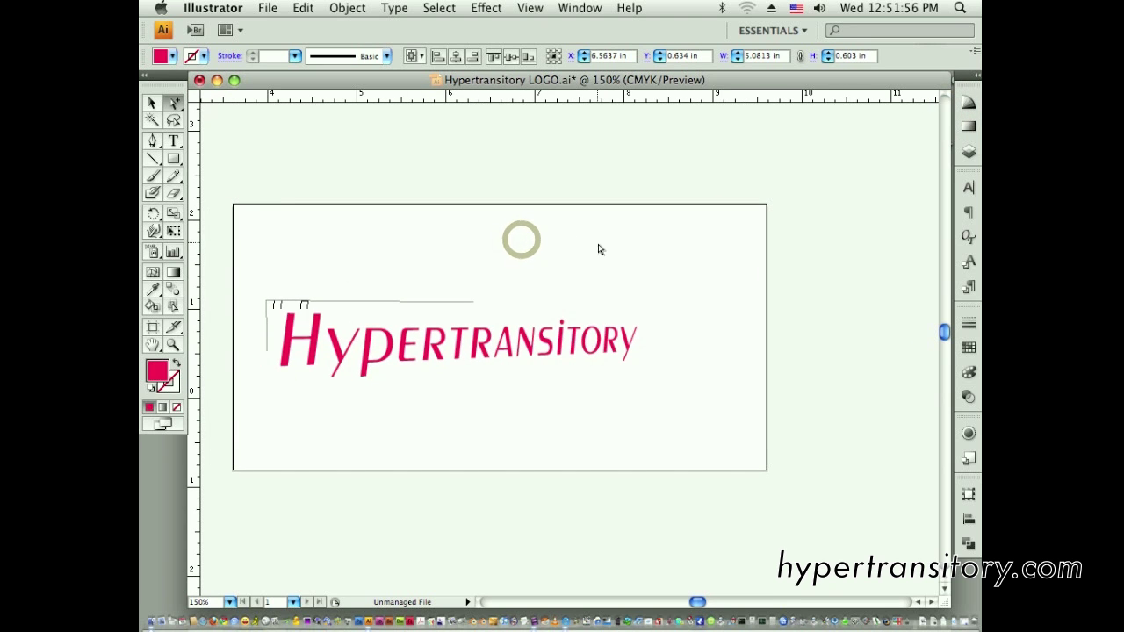
left_click(530, 8)
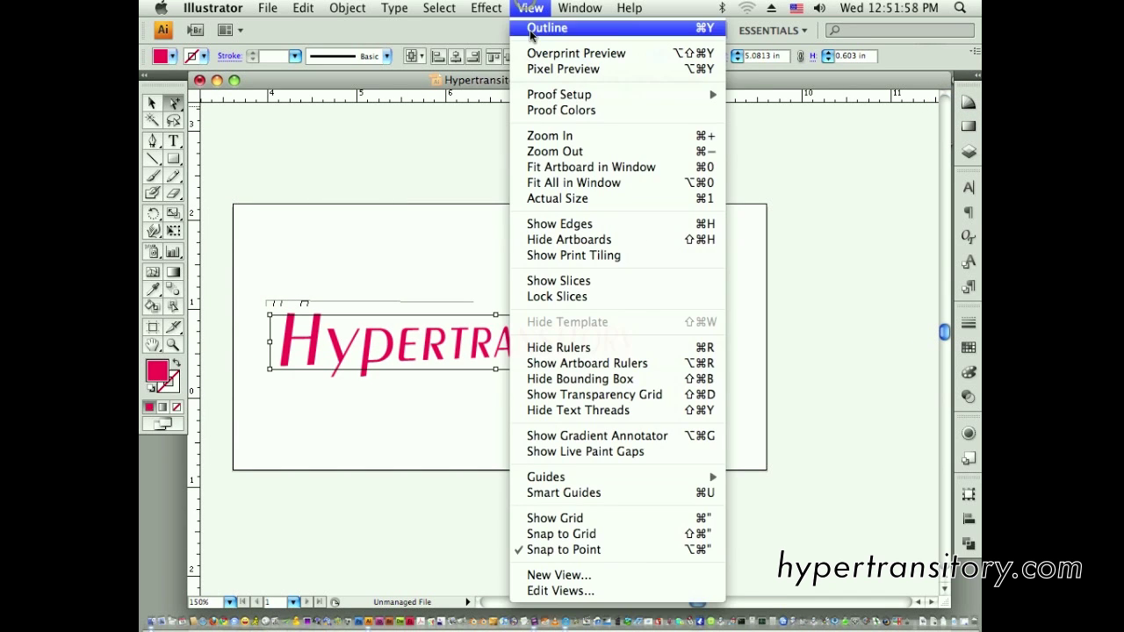
left_click(546, 27)
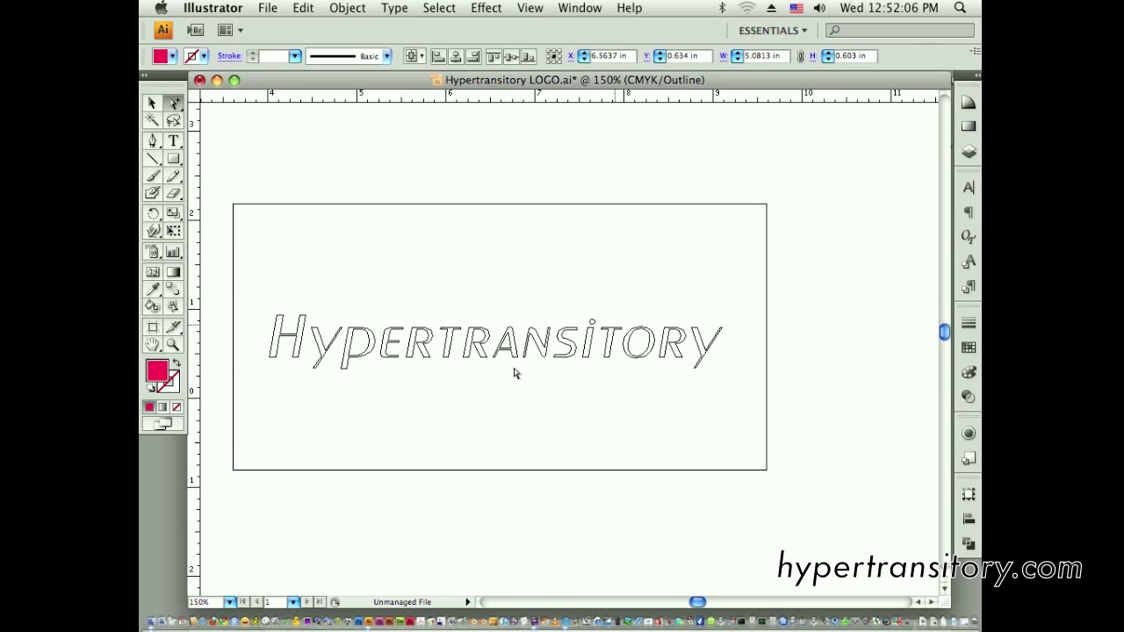
key("super+a")
key("super+y")
left_click(677, 293)
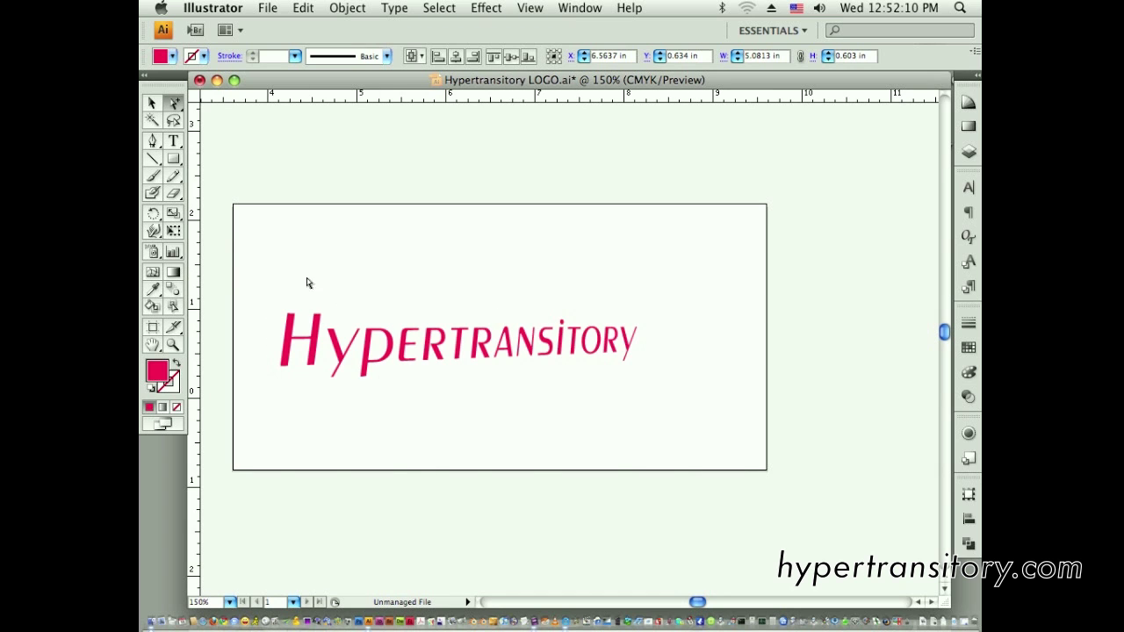
- Select the rotated logo, show its edges again, and clear the selection
left_click_drag(812, 246, 321, 416)
left_click(530, 8)
left_click(554, 227)
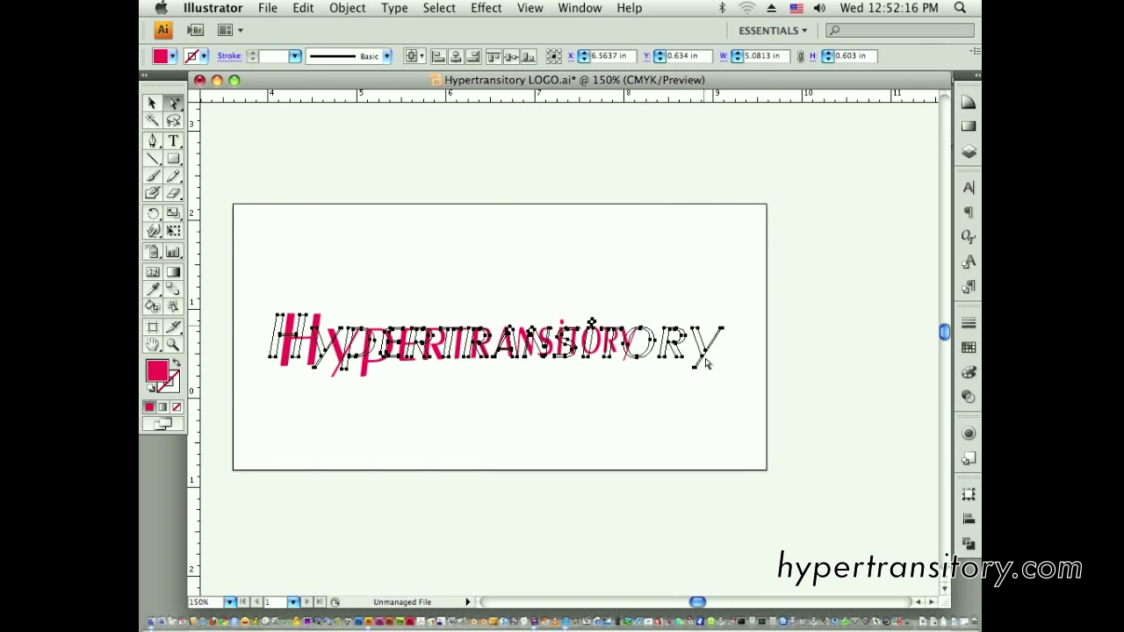
key("Delete")
left_click(808, 320)
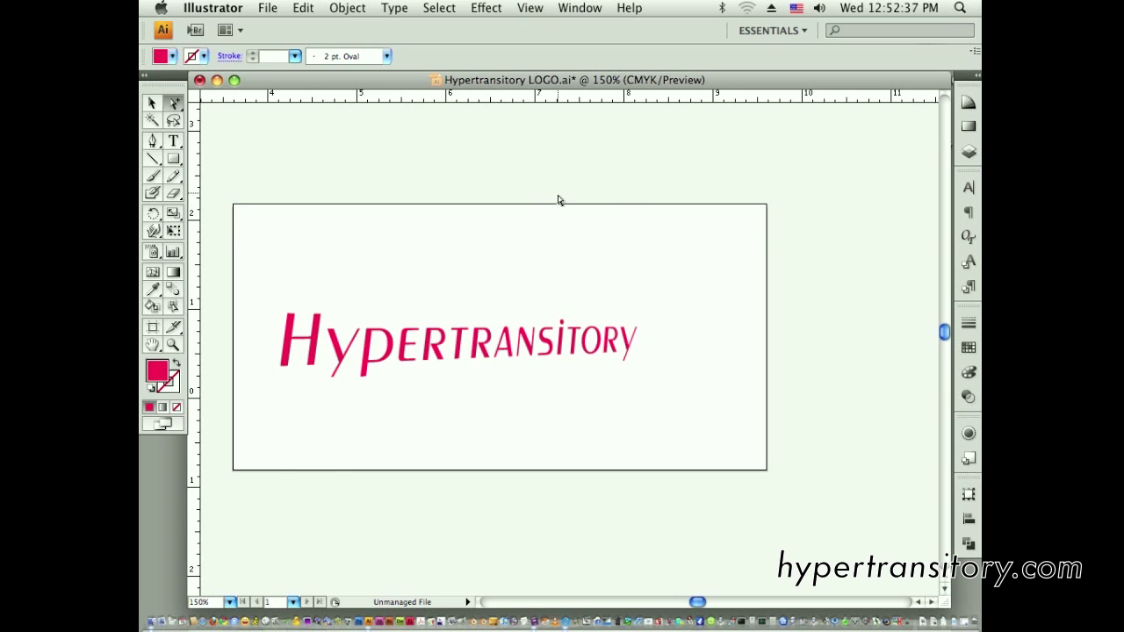
- Move the whole logo slightly right toward the artboard's centre
left_click_drag(738, 265, 333, 414)
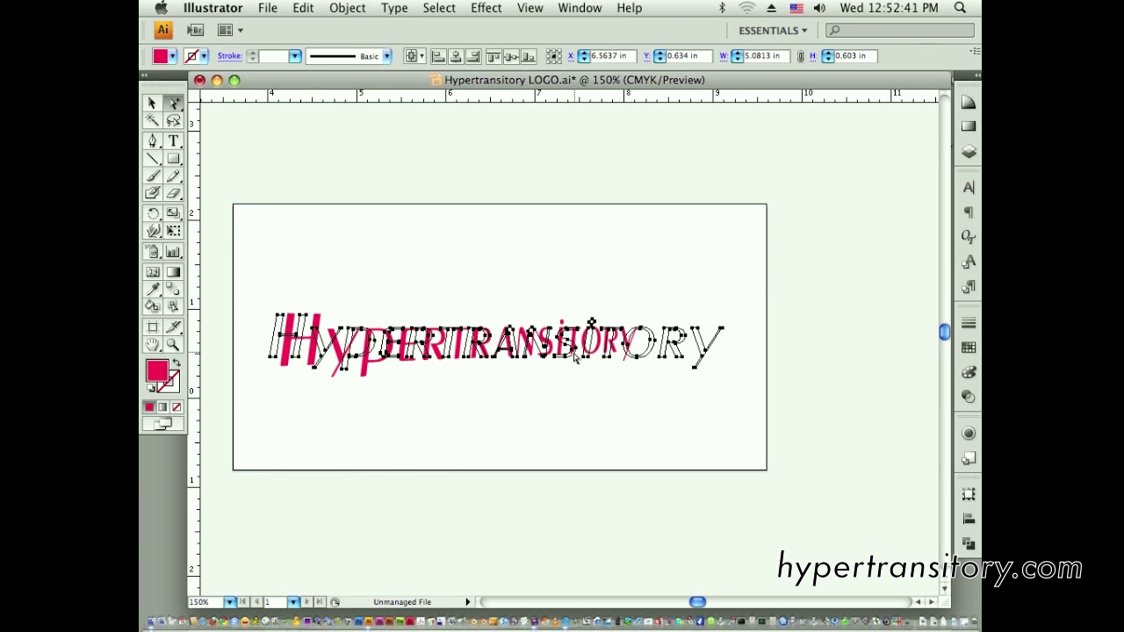
mouse_move(578, 360)
left_mouse_down()
mouse_move(583, 351)
mouse_move(572, 351)
left_mouse_up()
left_click(593, 226)
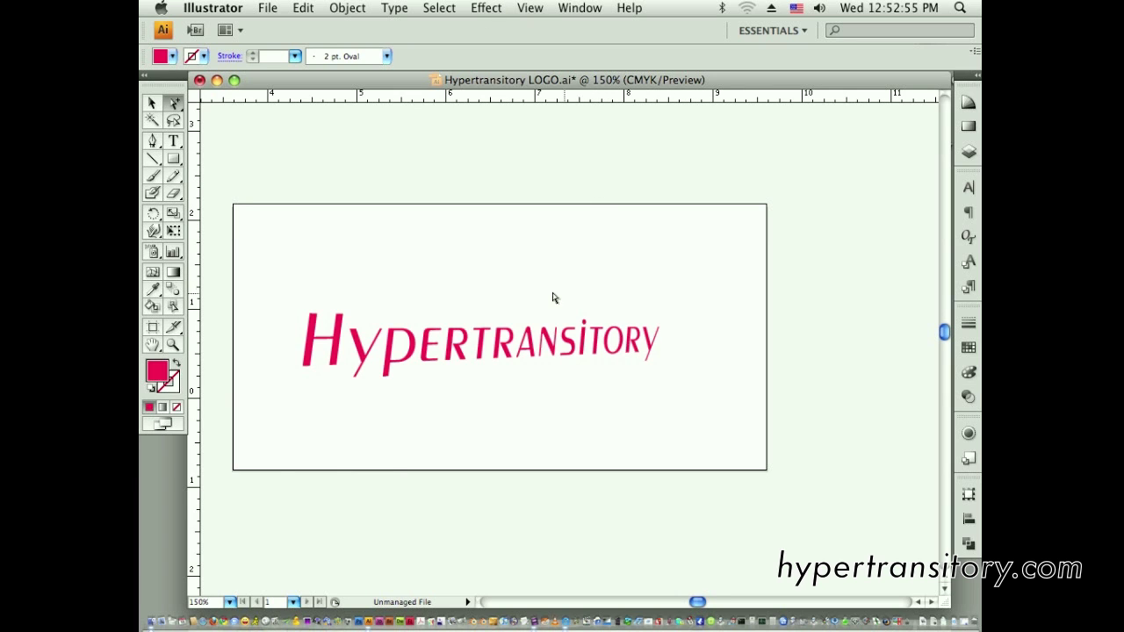
- Open the logo's 3D Rotate from the Appearance panel, preview it, and cancel unchanged
left_click_drag(817, 262, 227, 419)
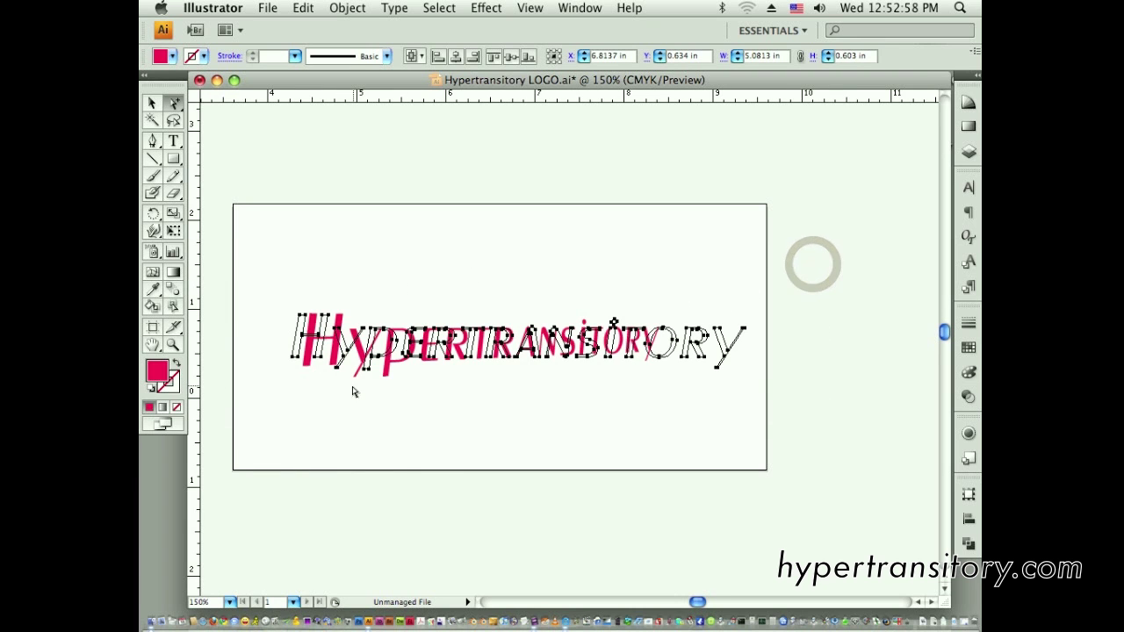
left_click(968, 435)
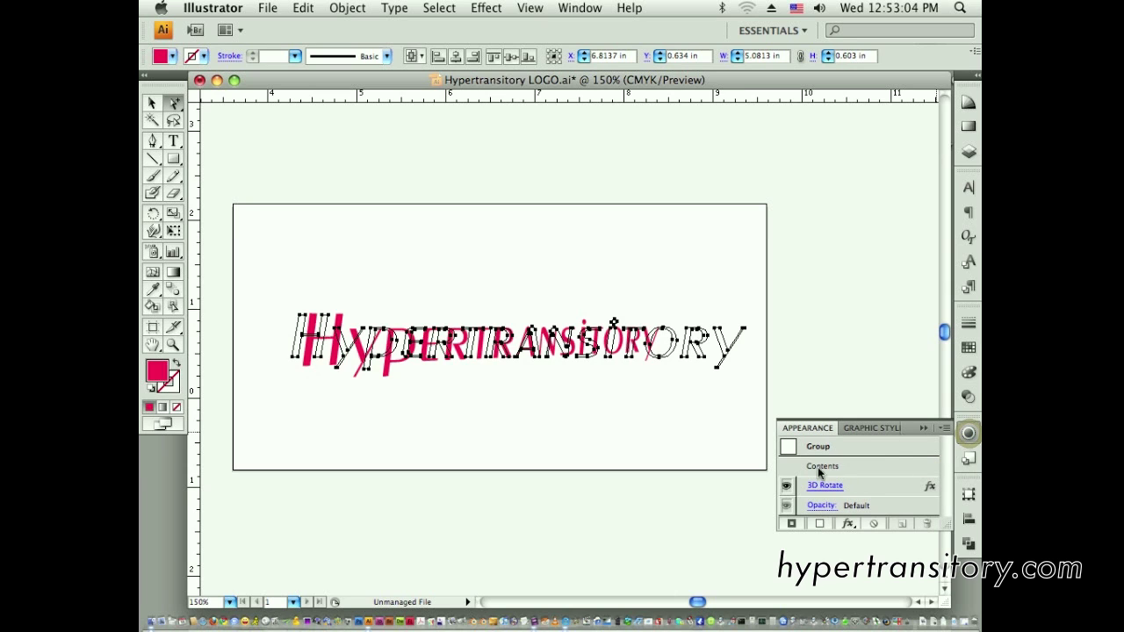
double_click(875, 487)
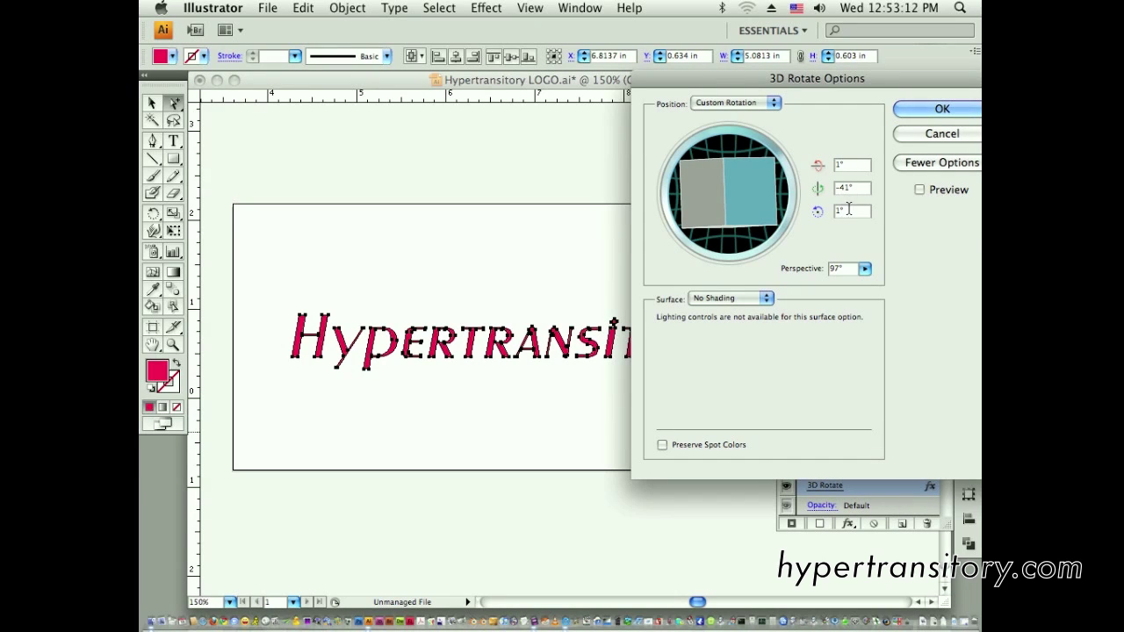
left_click(918, 190)
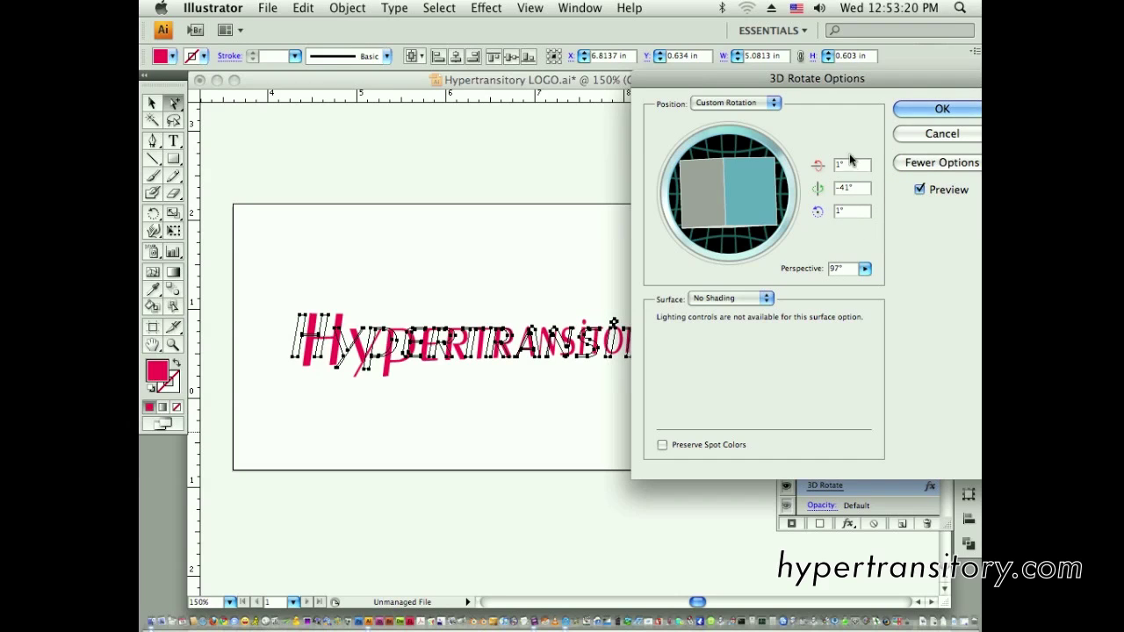
left_click(941, 133)
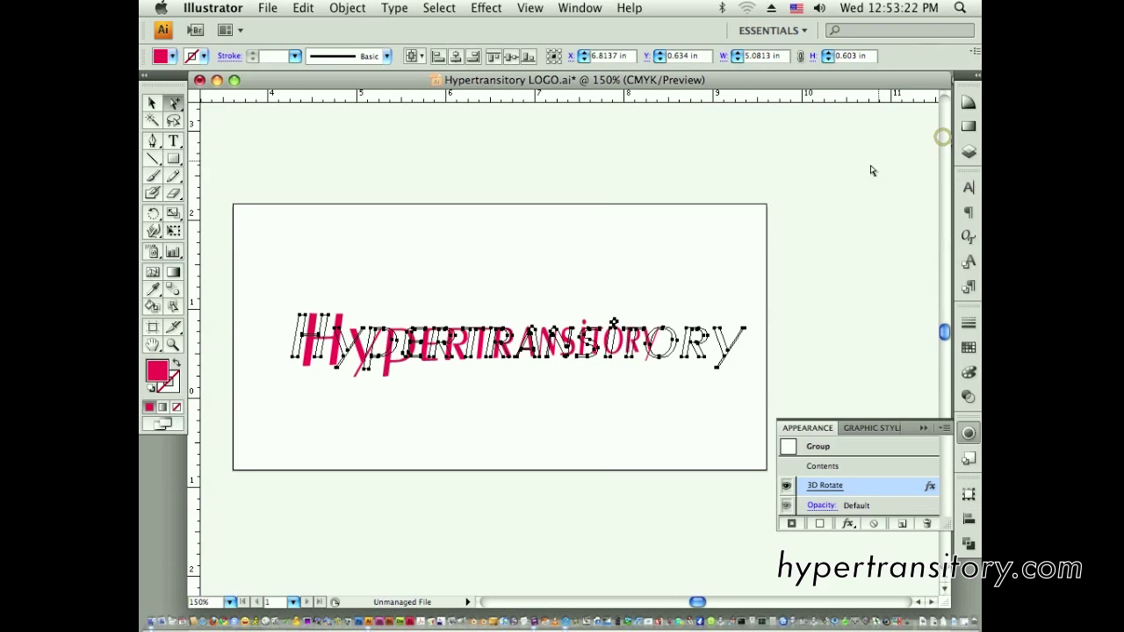
left_click(809, 263)
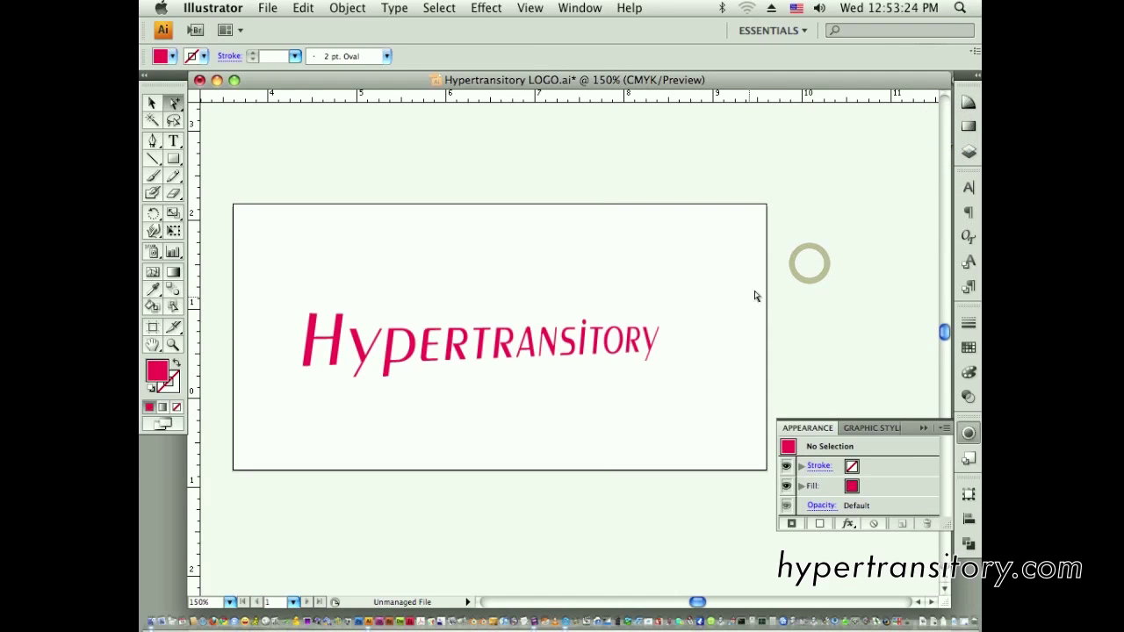
- Select the whole logo group and hide its path outlines
left_click_drag(810, 259, 243, 456)
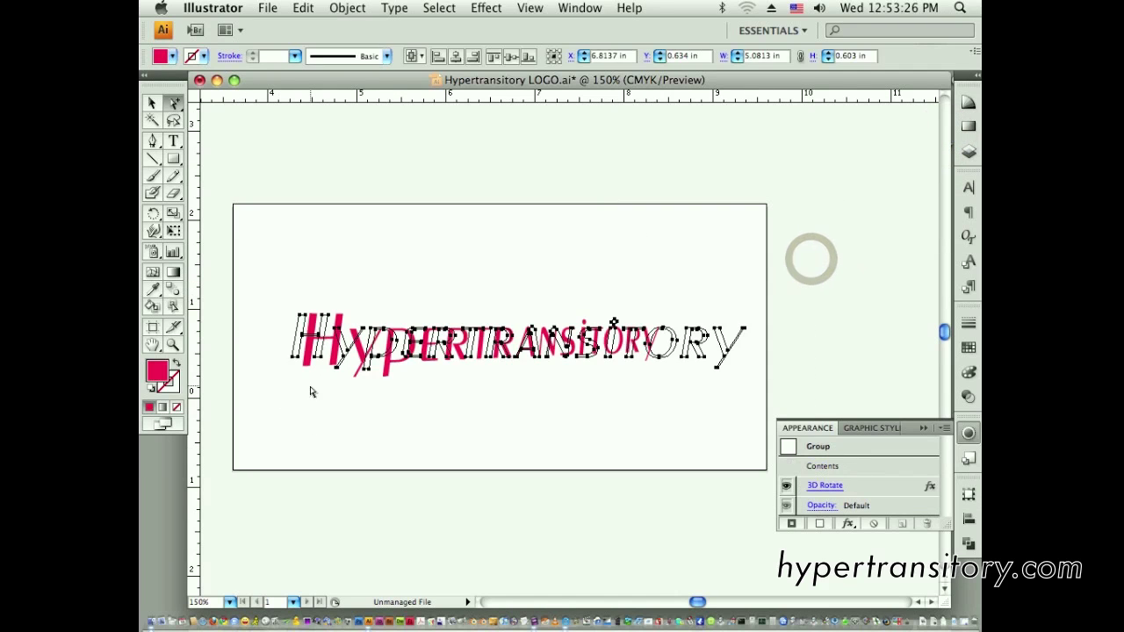
left_click(486, 7)
mouse_move(517, 110)
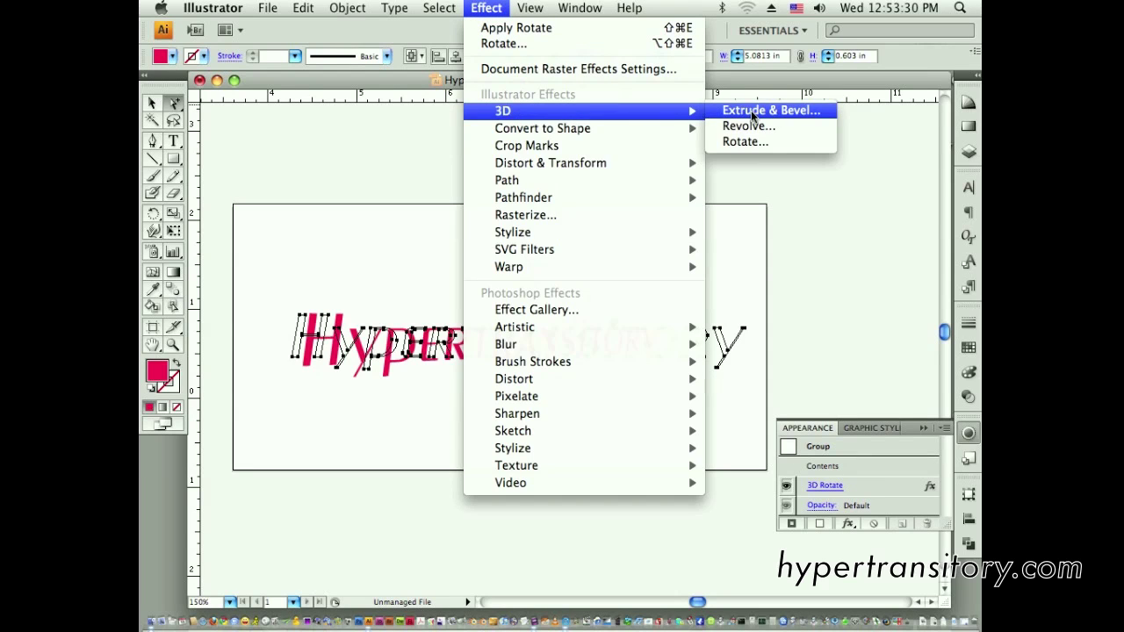
left_click(363, 130)
left_click(530, 7)
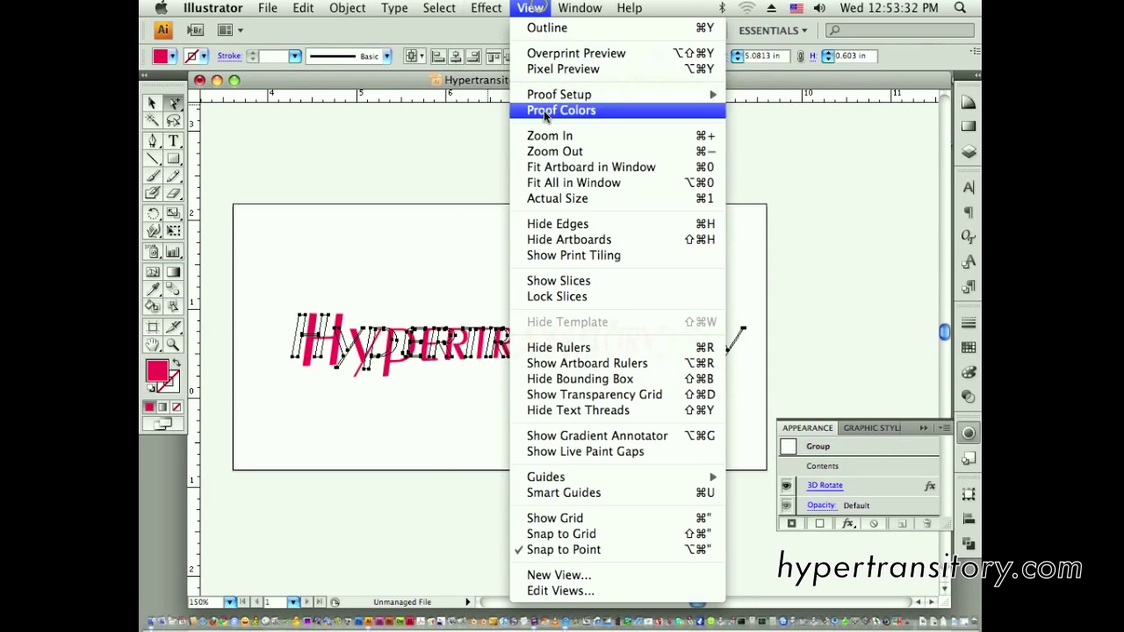
left_click(561, 223)
- Choose Effect > 3D > Extrude & Bevel for the logo
left_click(528, 7)
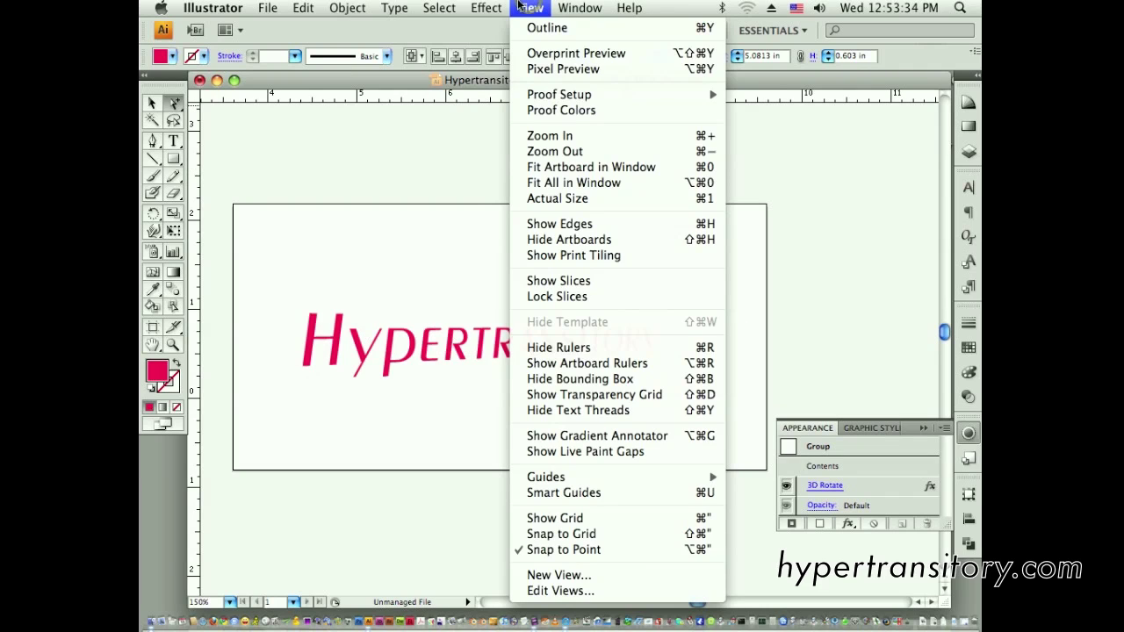
mouse_move(485, 7)
mouse_move(675, 106)
left_click(737, 110)
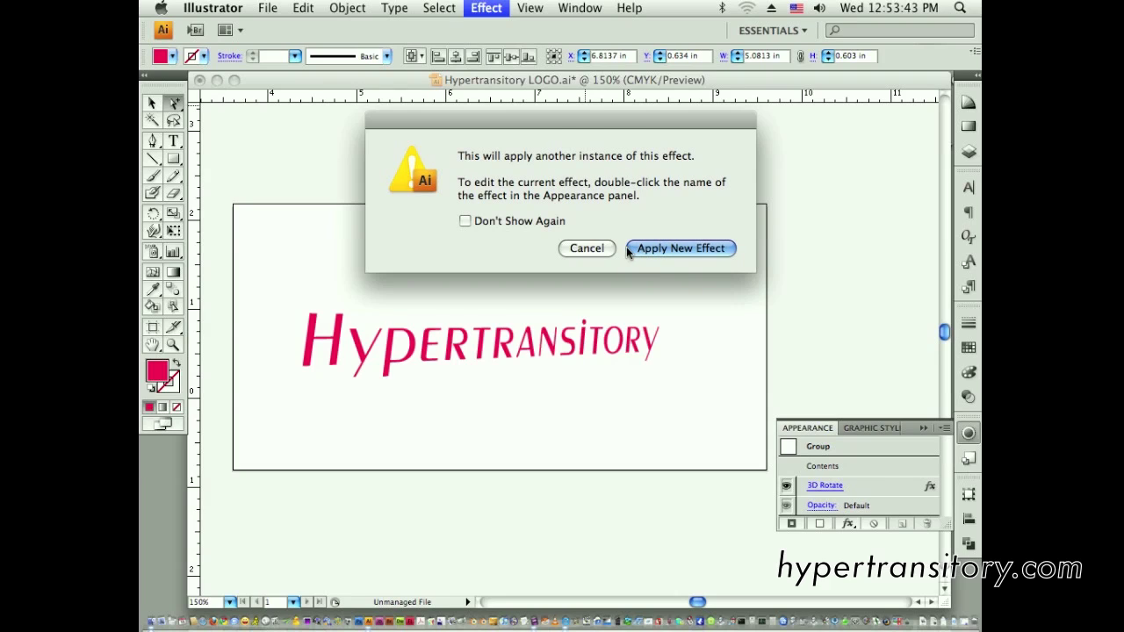
- Add a new Extrude & Bevel instance, rotate it to a custom angle, and enable Preview
left_click(694, 247)
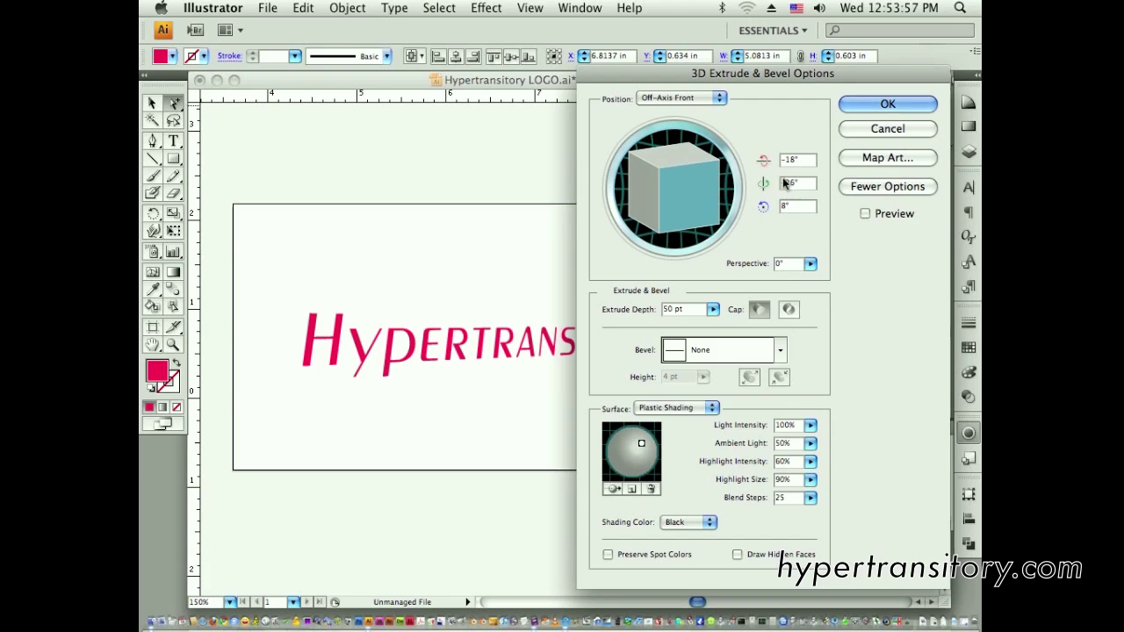
left_click_drag(680, 188, 650, 177)
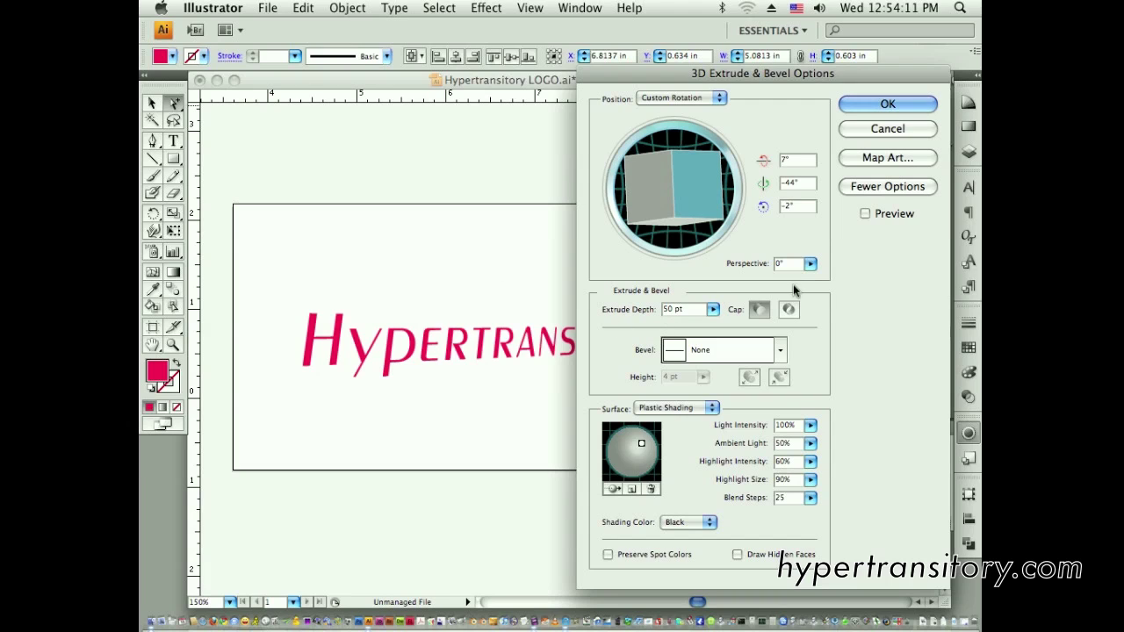
left_click(865, 214)
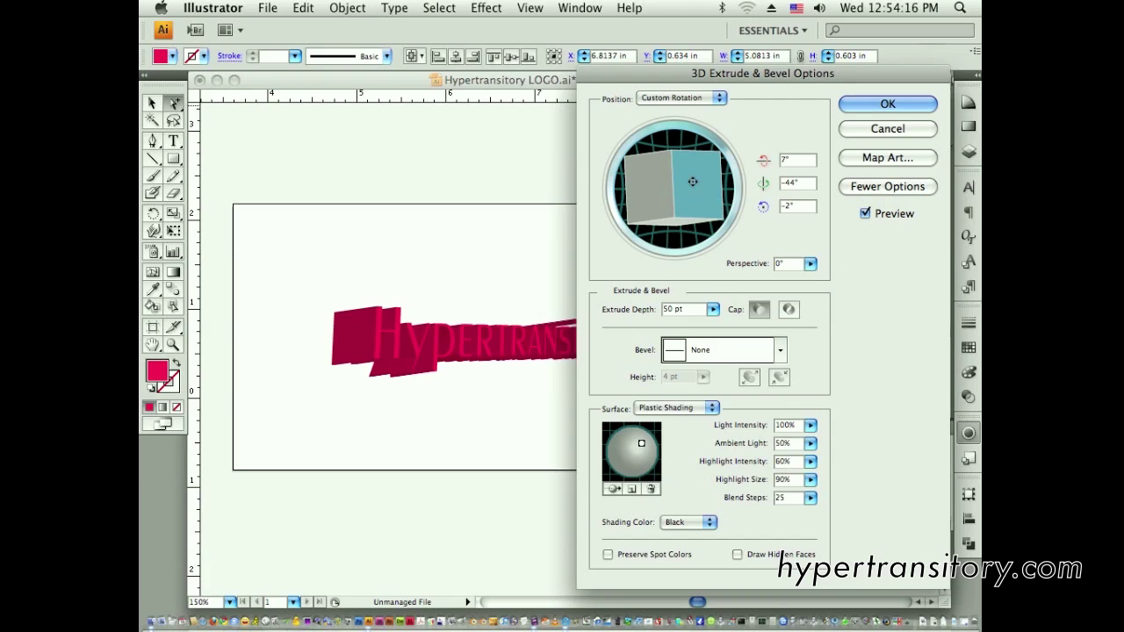
left_click_drag(747, 75, 805, 76)
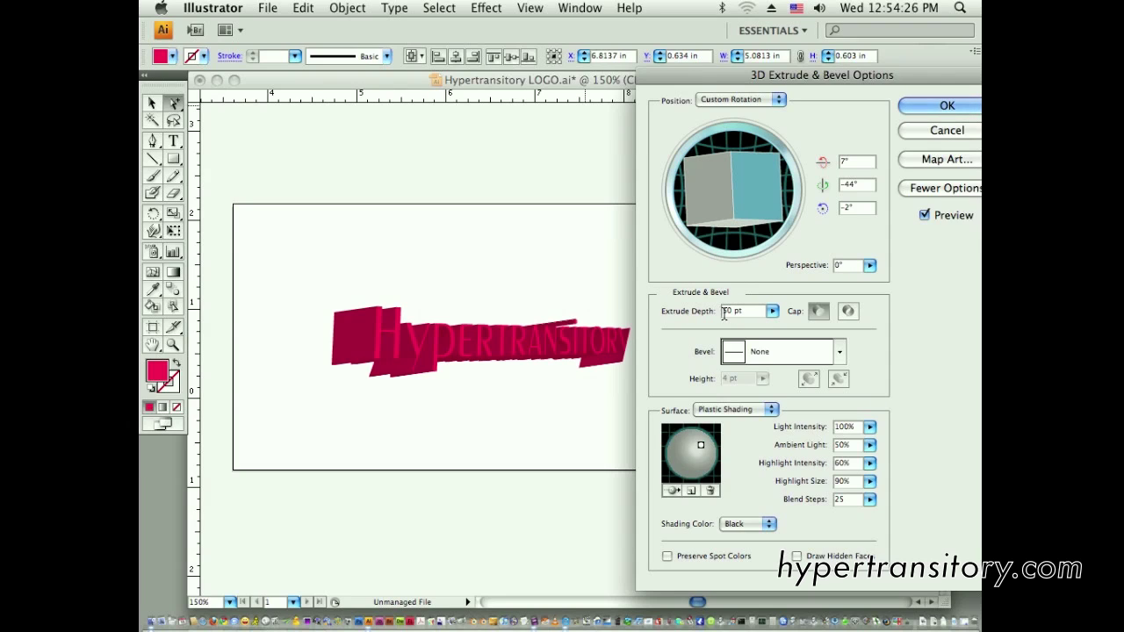
- Set the Extrude Depth to 38 pt and tilt the logo to show its top face
left_click(770, 310)
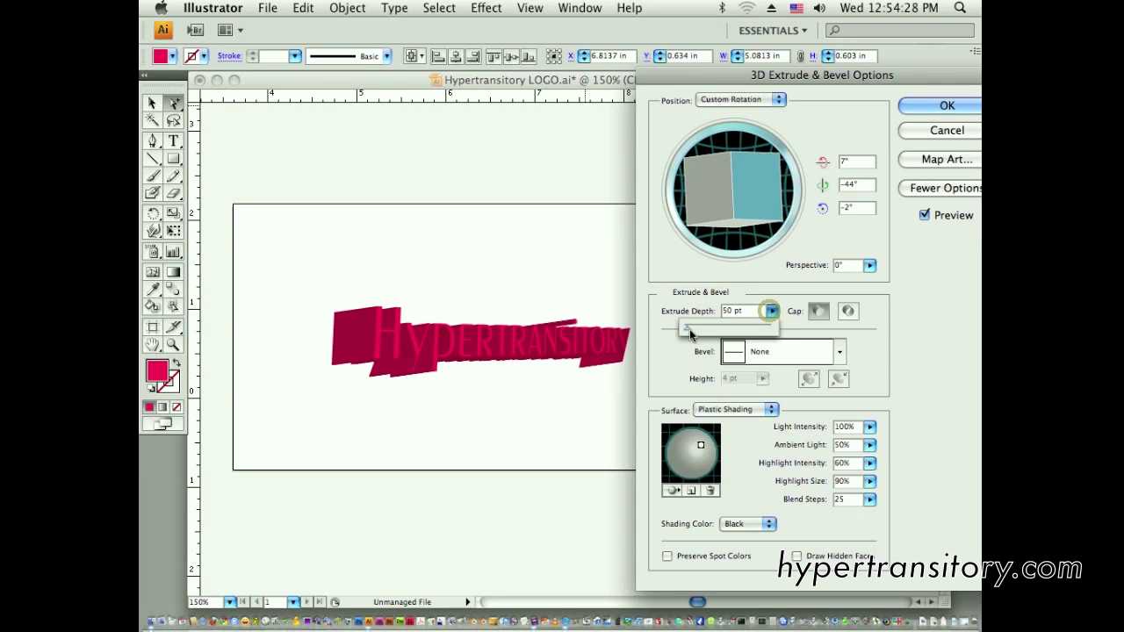
left_click_drag(689, 332, 686, 328)
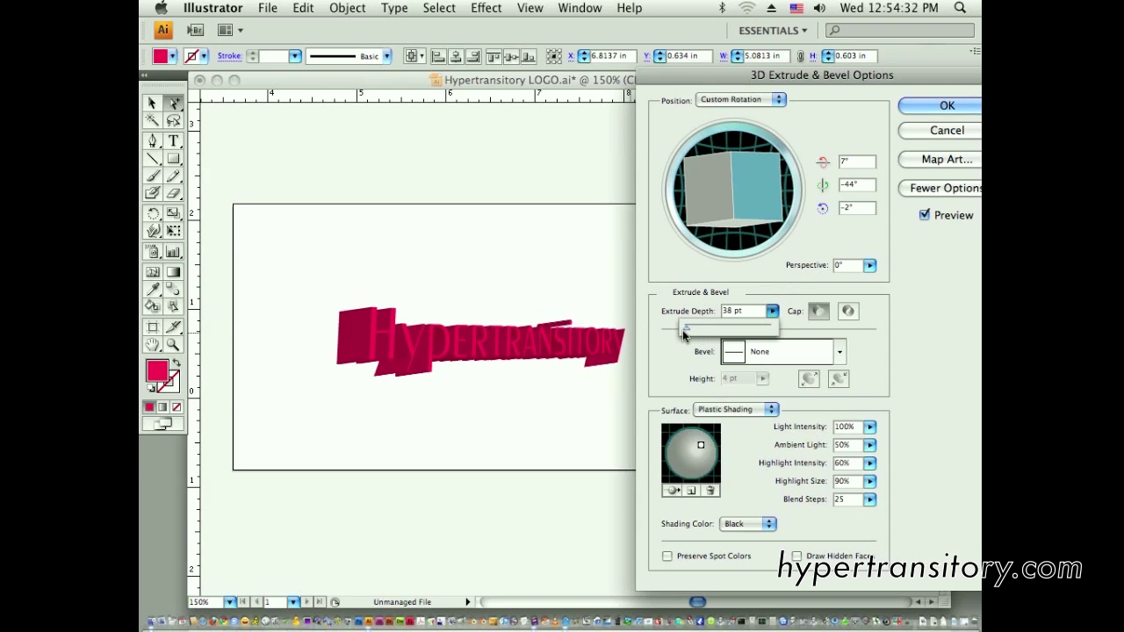
left_click_drag(683, 335, 688, 330)
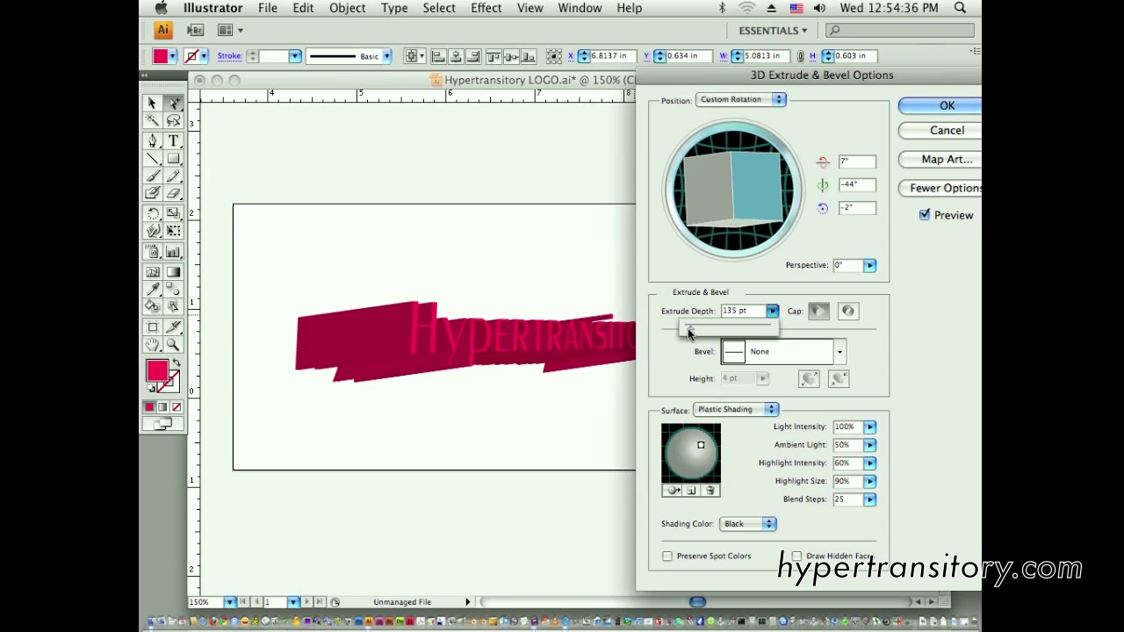
left_click_drag(687, 331, 684, 329)
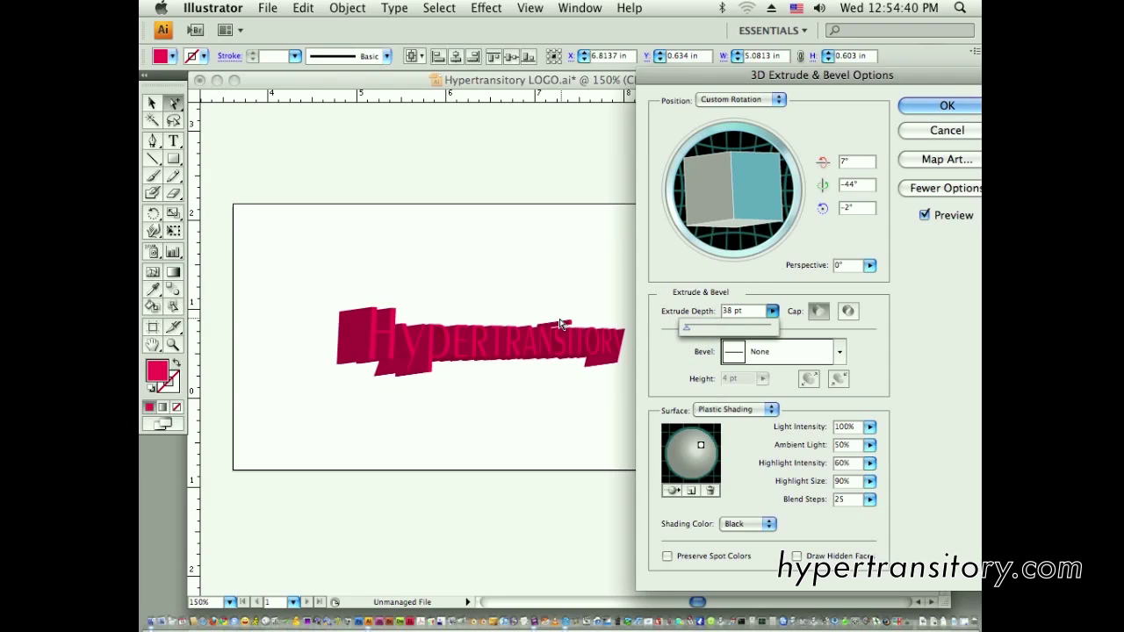
left_click(936, 335)
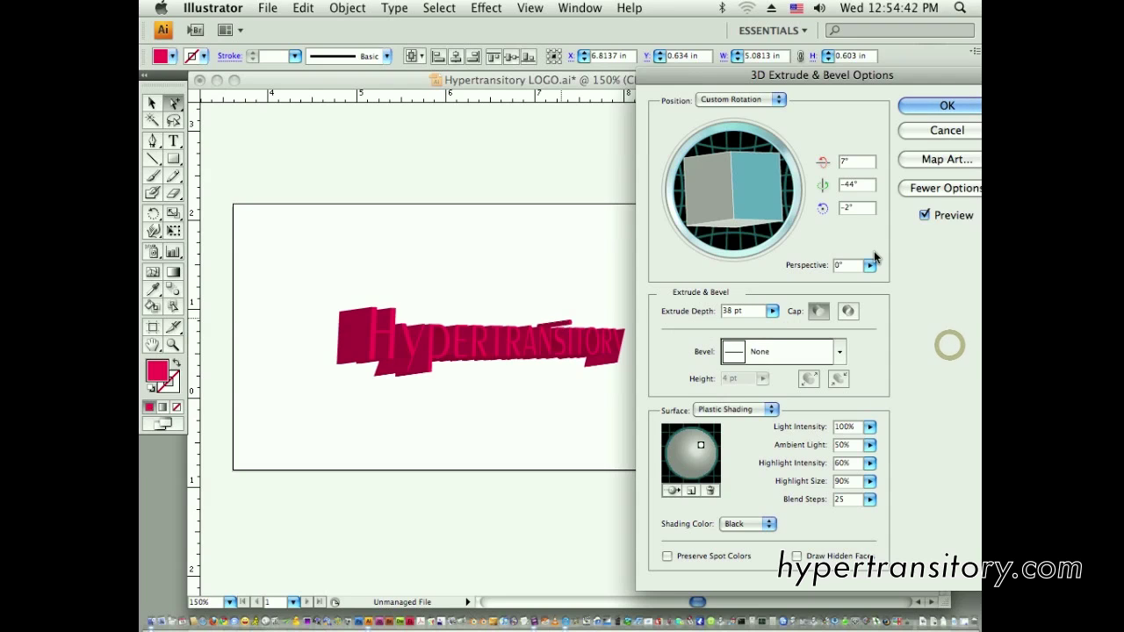
left_click_drag(751, 186, 742, 179)
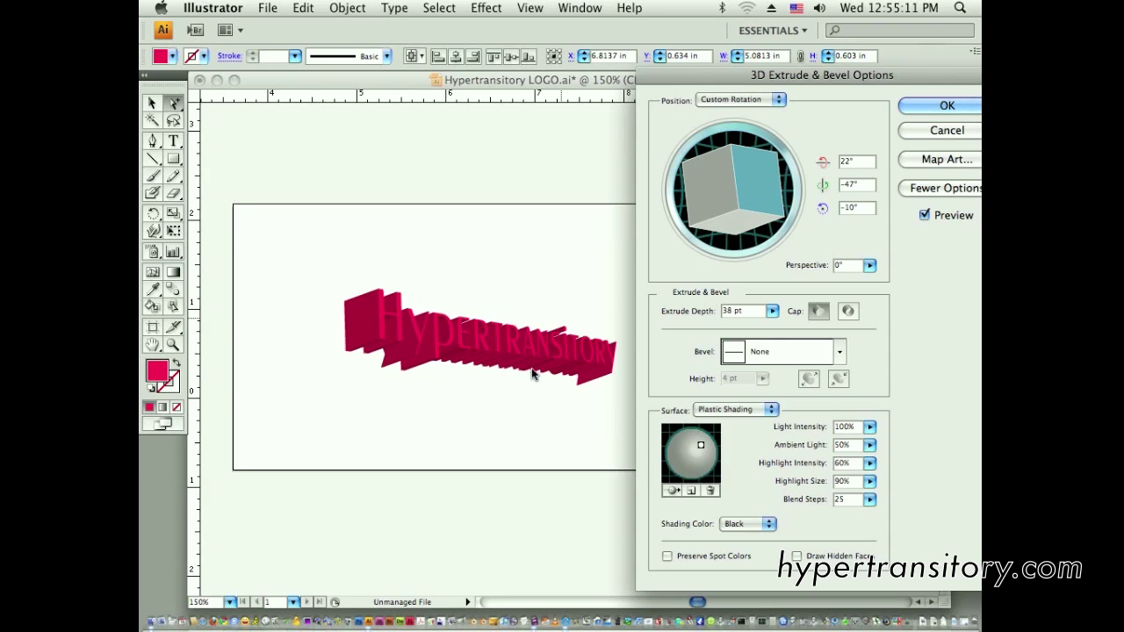
- Add a second light and place it at the bottom edge of the shading sphere
left_click(689, 491)
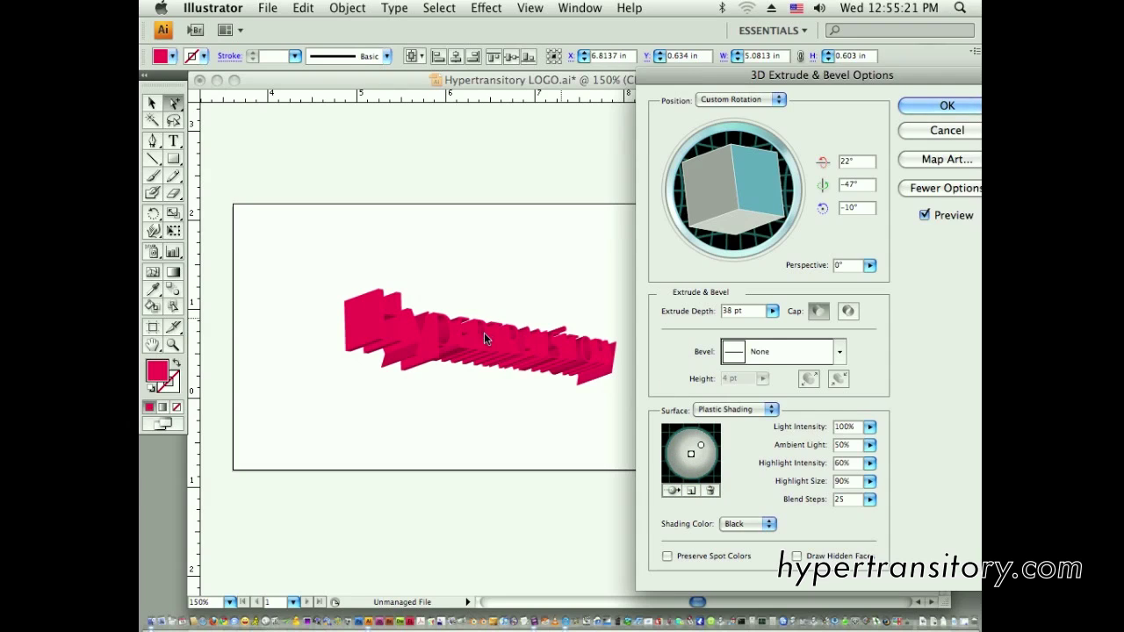
left_click_drag(691, 456, 695, 475)
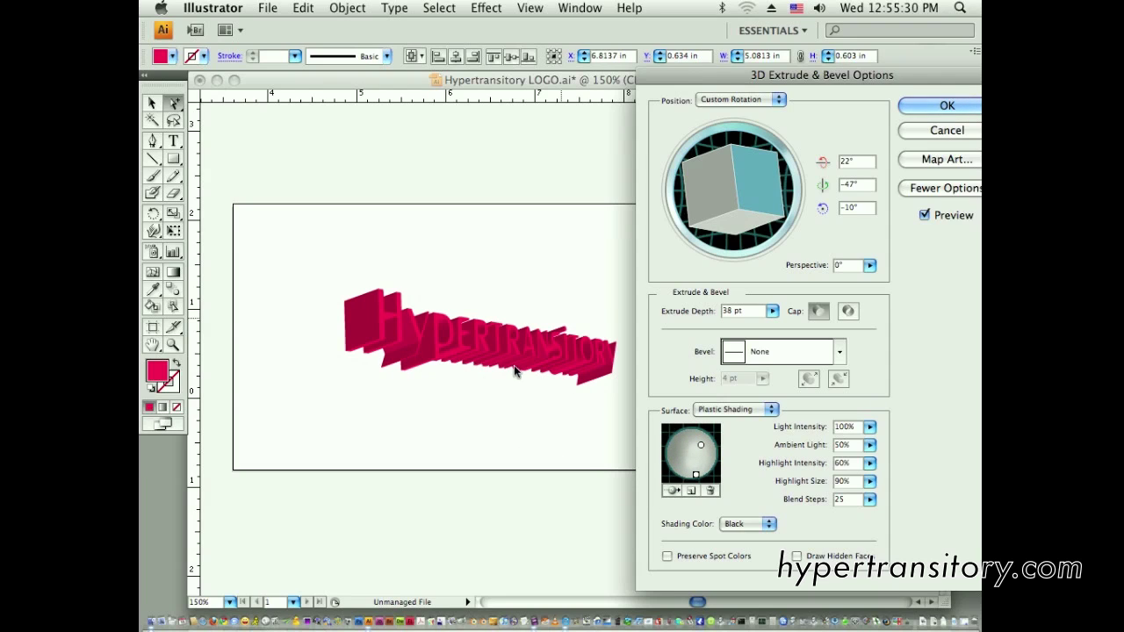
left_click(710, 491)
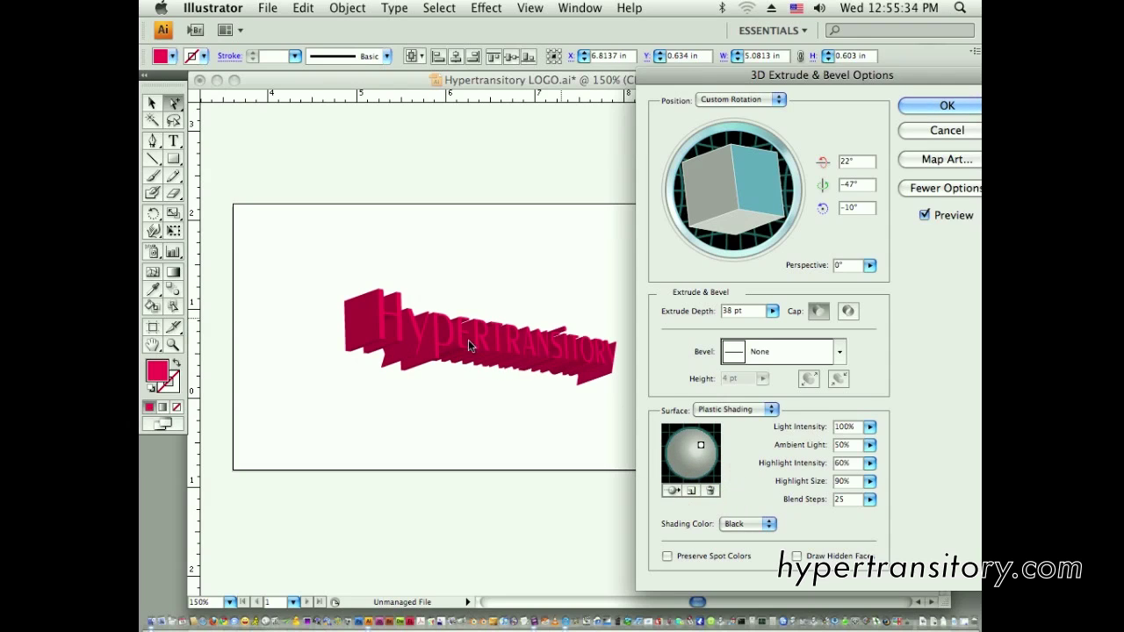
left_click(692, 493)
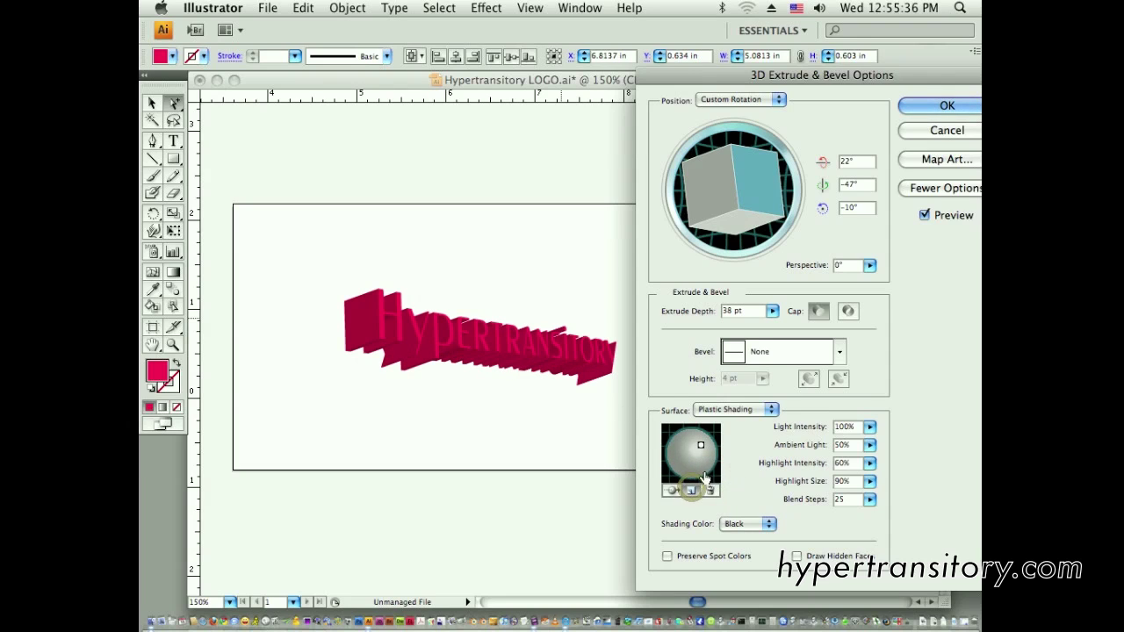
left_click_drag(693, 460, 700, 479)
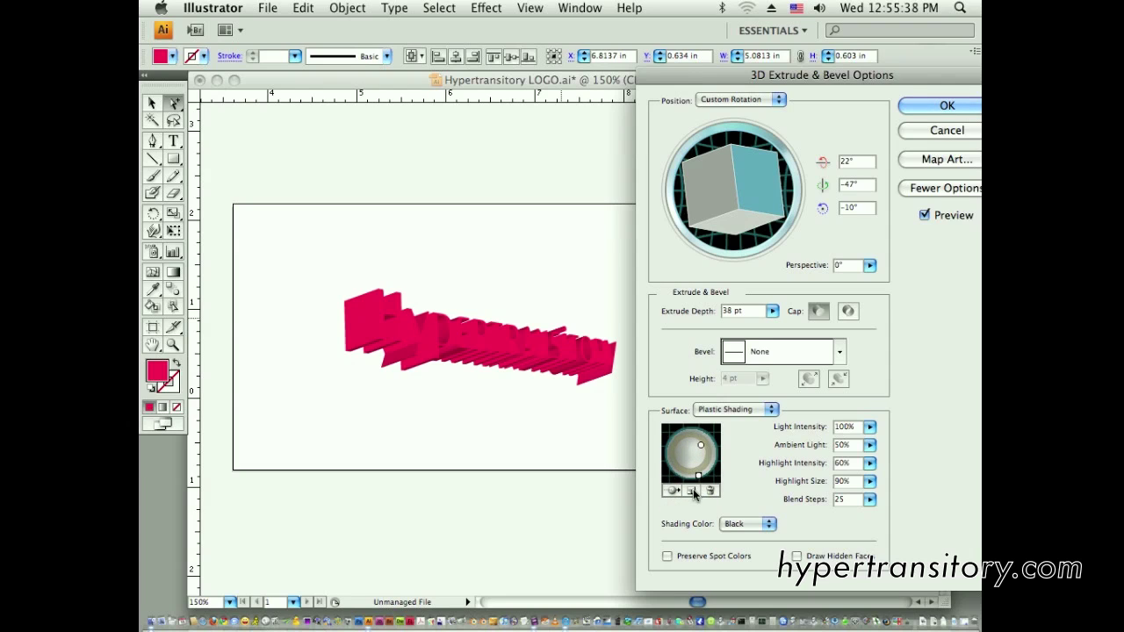
- Lower the Light Intensity to 63% and reposition the options window
left_click(869, 426)
left_click_drag(865, 443, 845, 446)
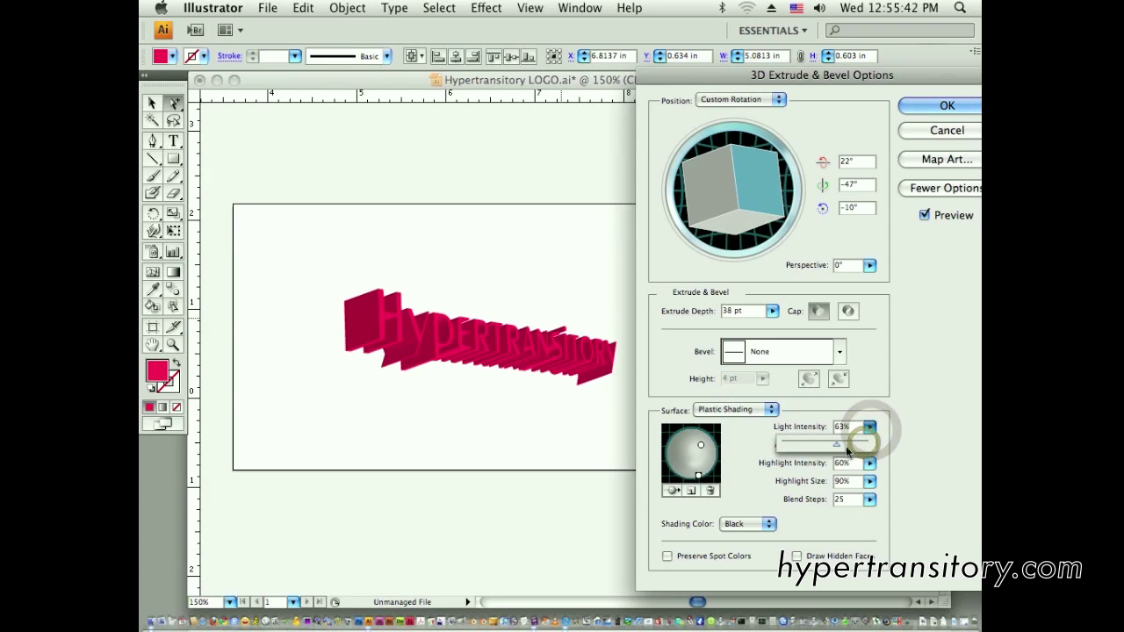
left_click(917, 449)
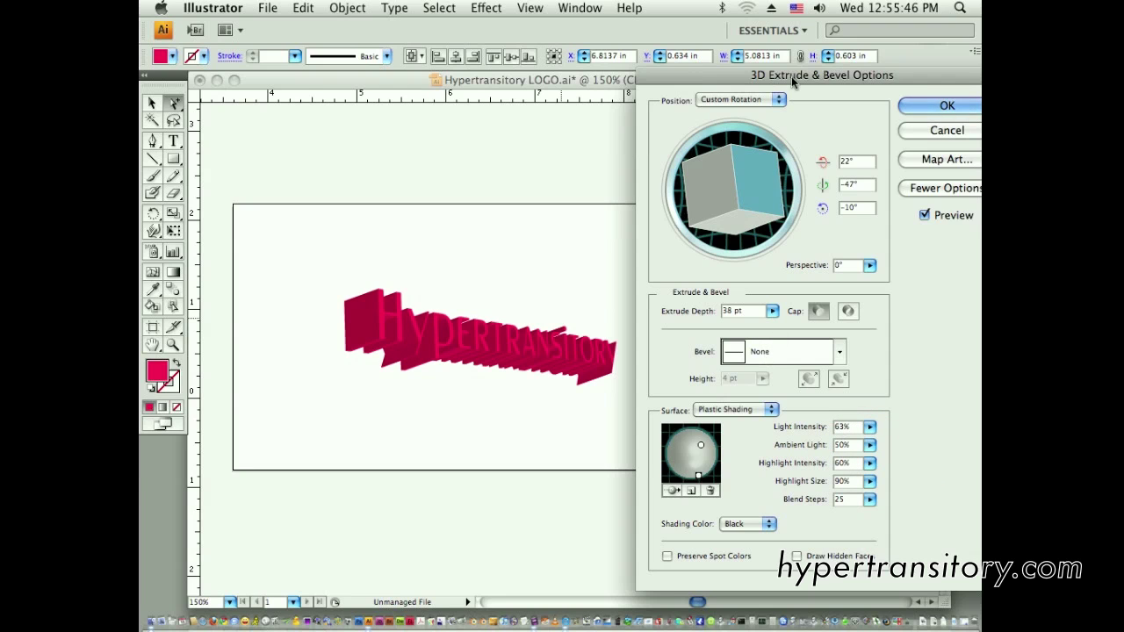
left_click_drag(836, 76, 814, 85)
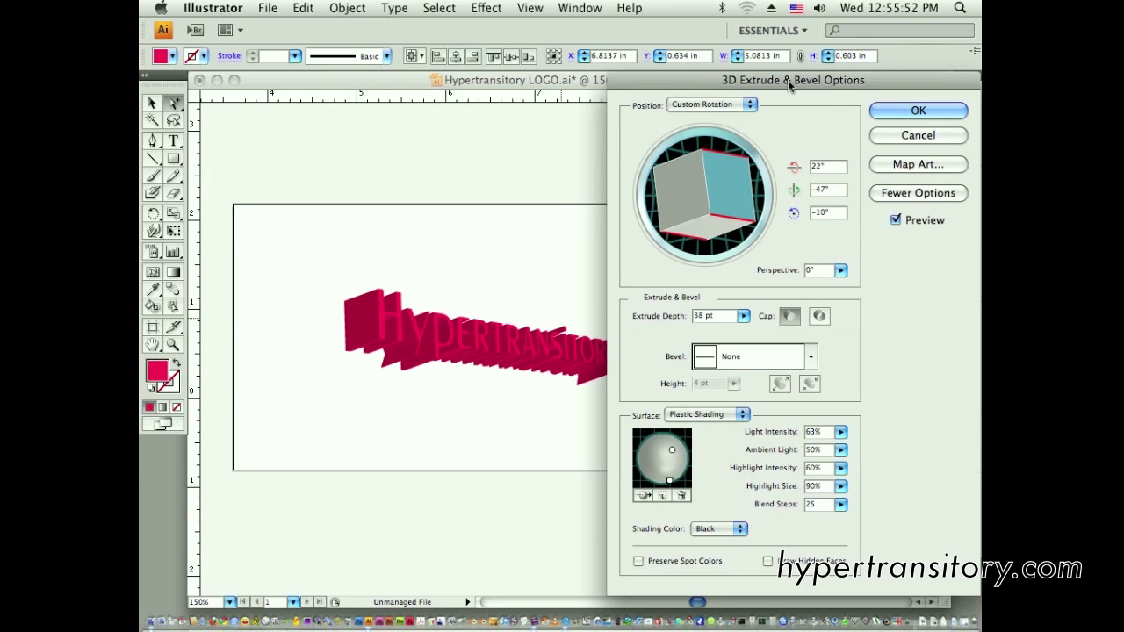
left_click_drag(787, 80, 794, 77)
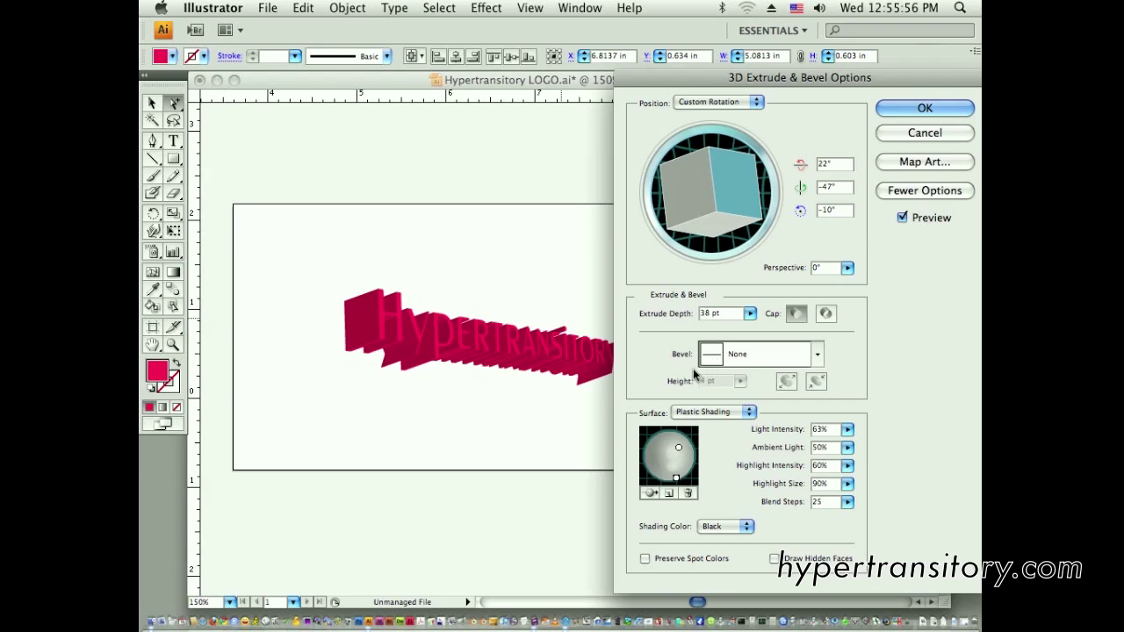
- Set the extrusion's bevel to Classic with a 1 pt height
left_click(816, 355)
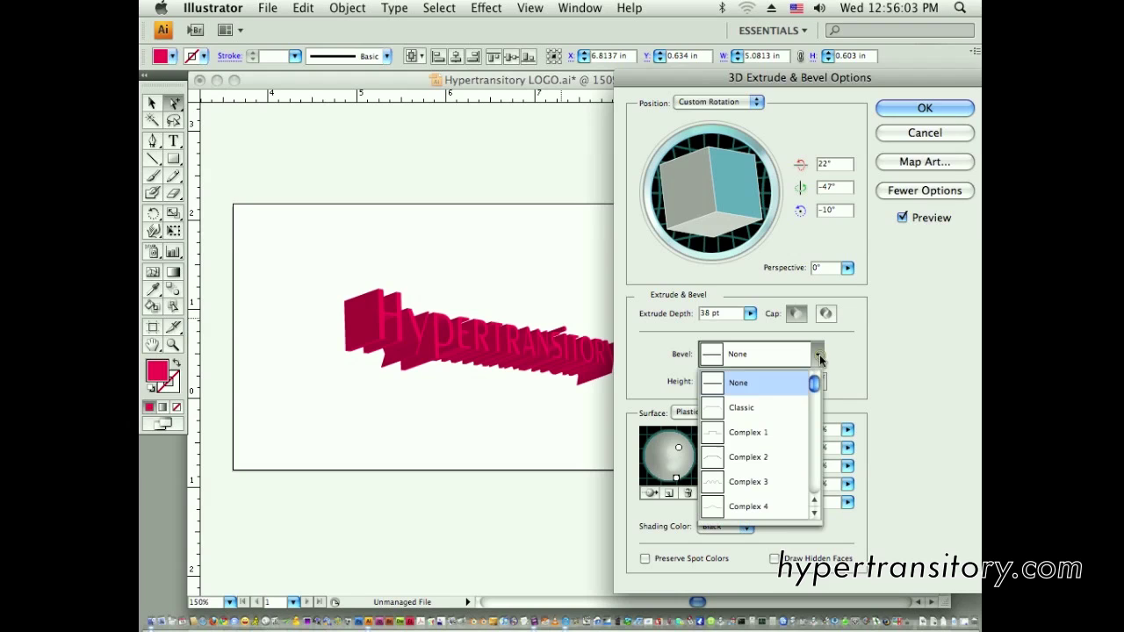
left_click(711, 413)
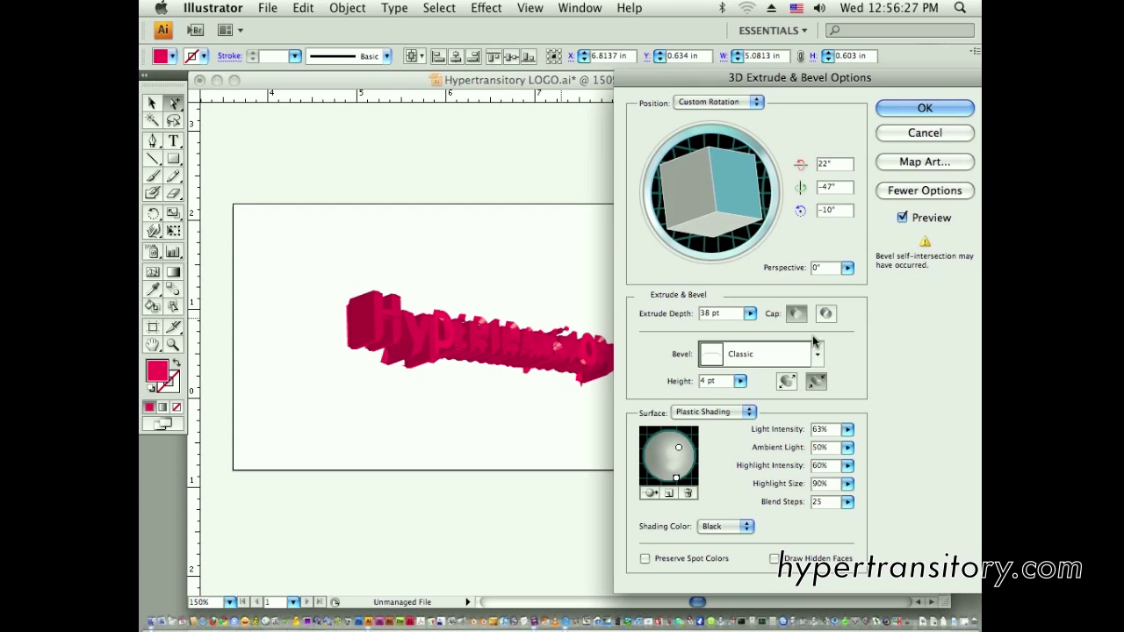
left_click(740, 381)
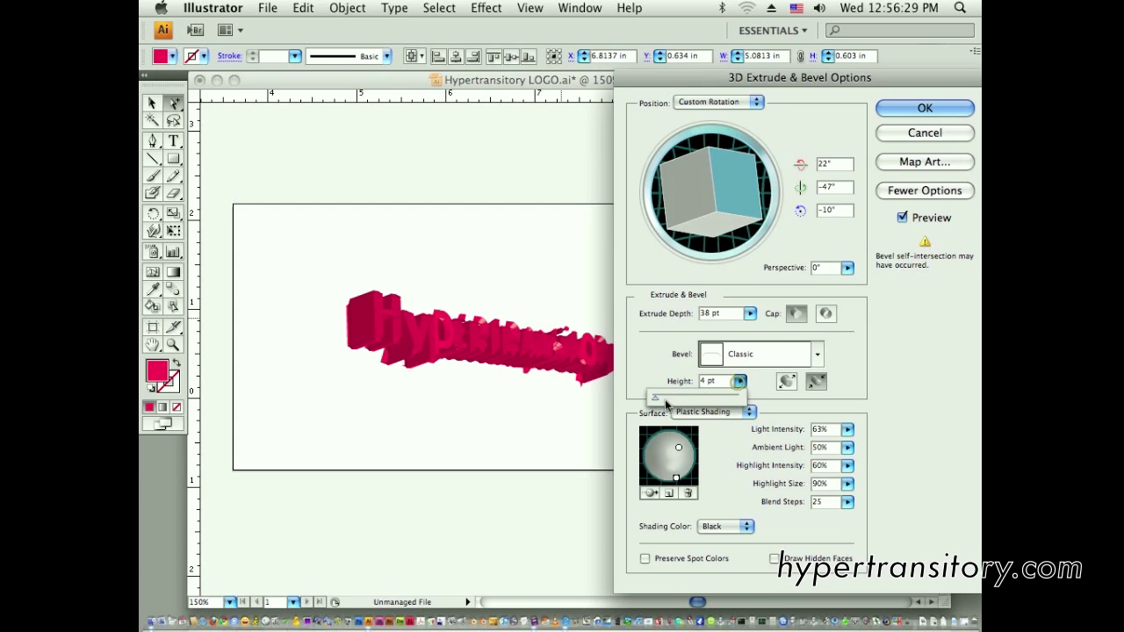
left_click(654, 404)
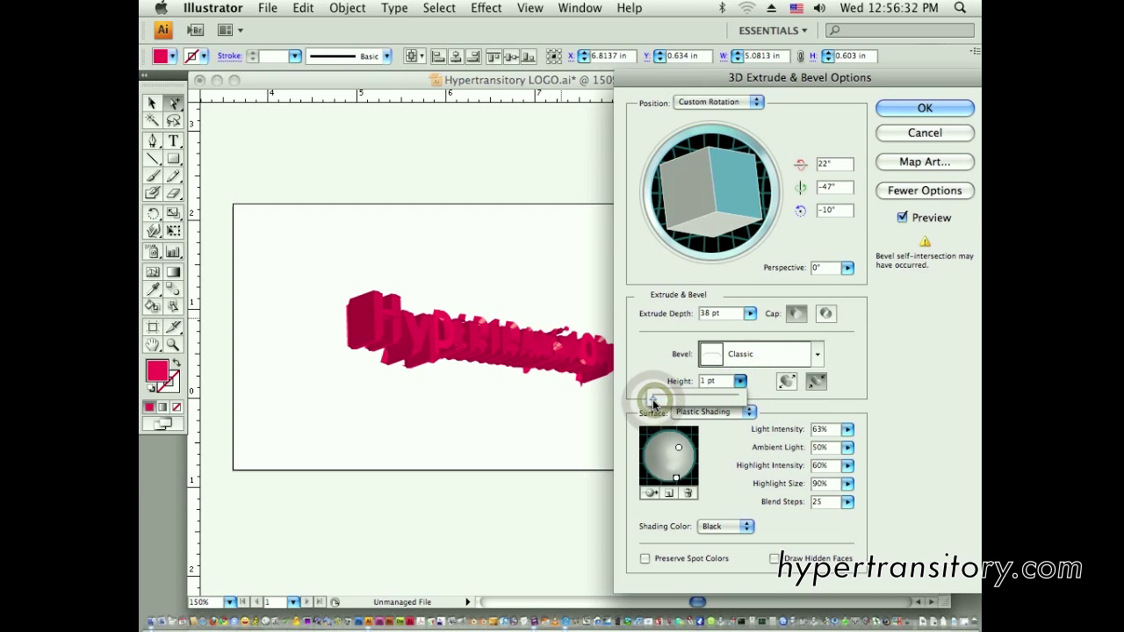
left_click(903, 387)
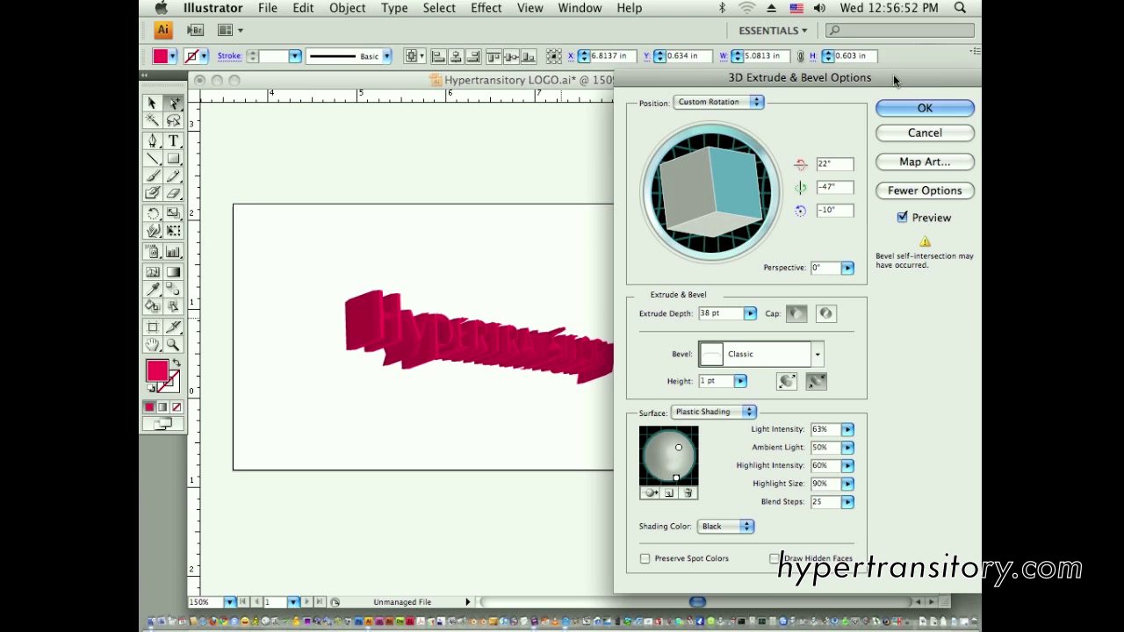
left_click_drag(893, 74, 874, 76)
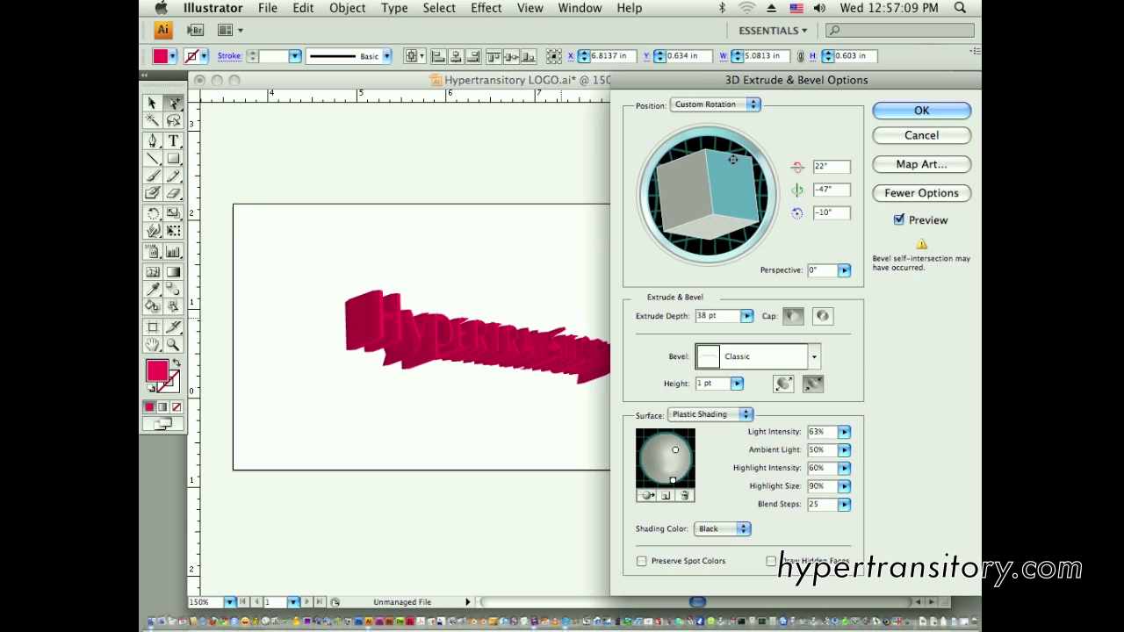
- Set the bevel back to None and apply the 3D Extrude & Bevel effect
left_click(813, 357)
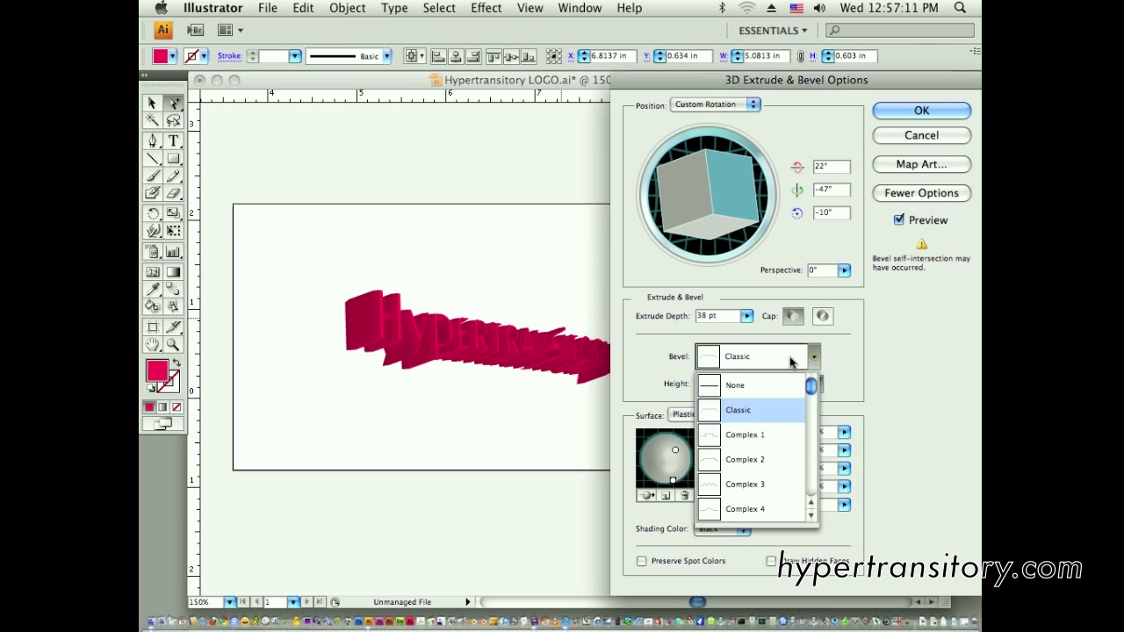
key("Up")
key("Return")
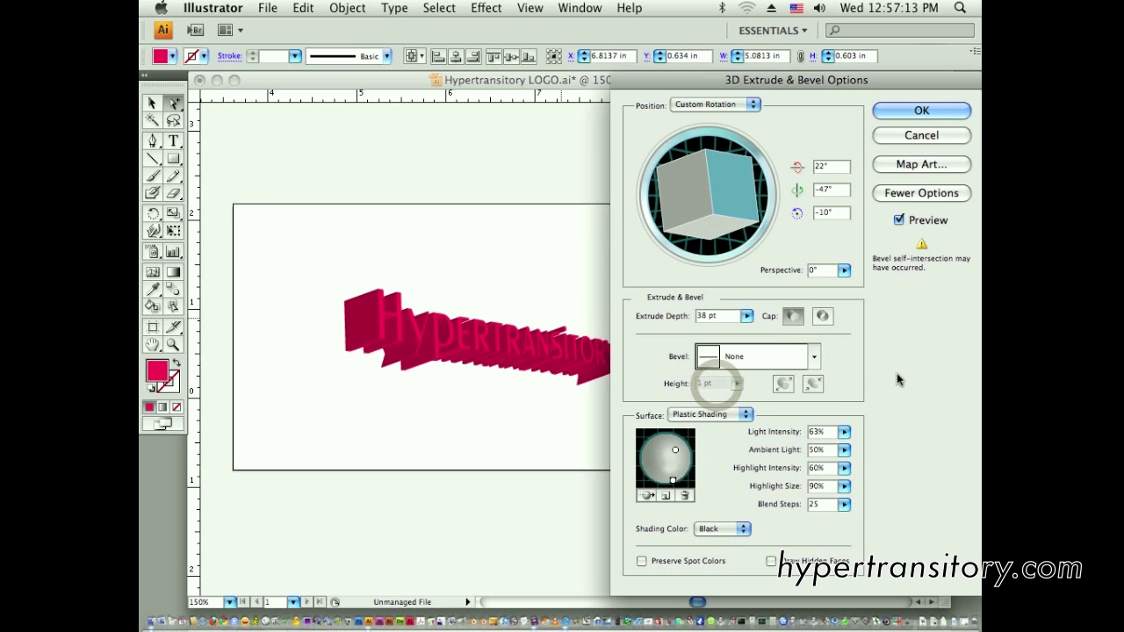
left_click(919, 112)
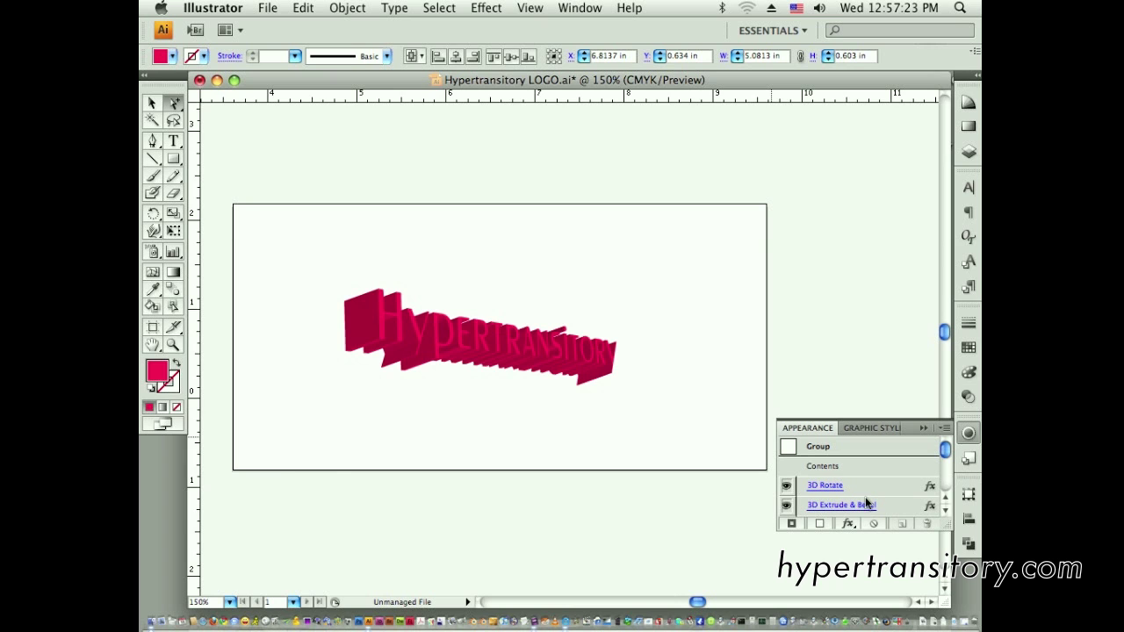
- Check the extruded text in Outline view, then select it and hide its bounding box
left_click(921, 428)
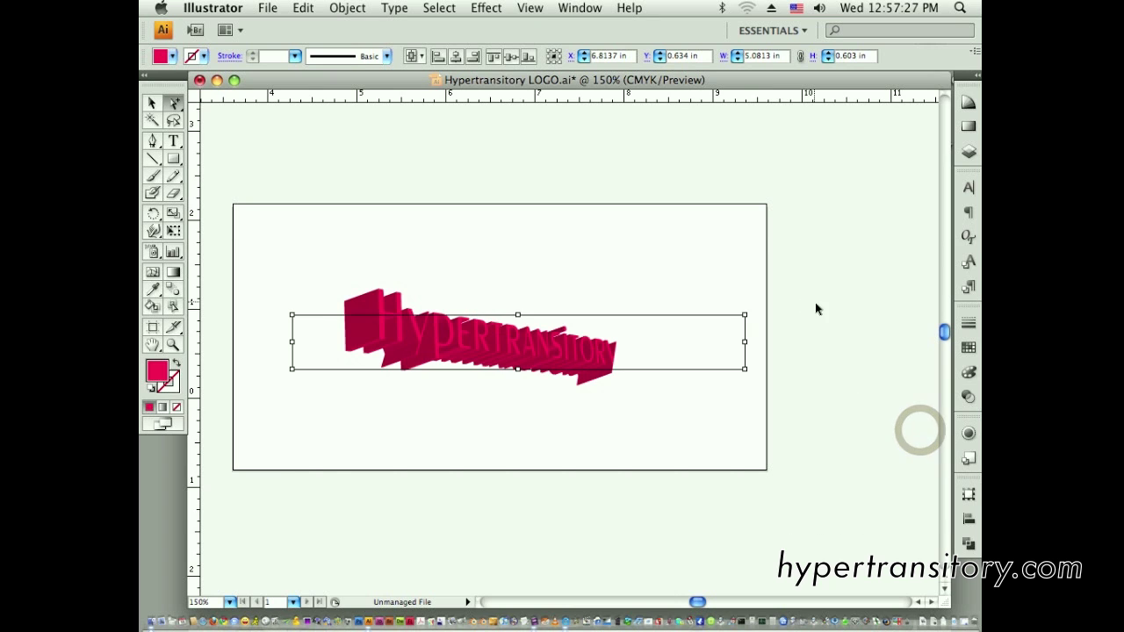
key("super+y")
left_click(829, 332)
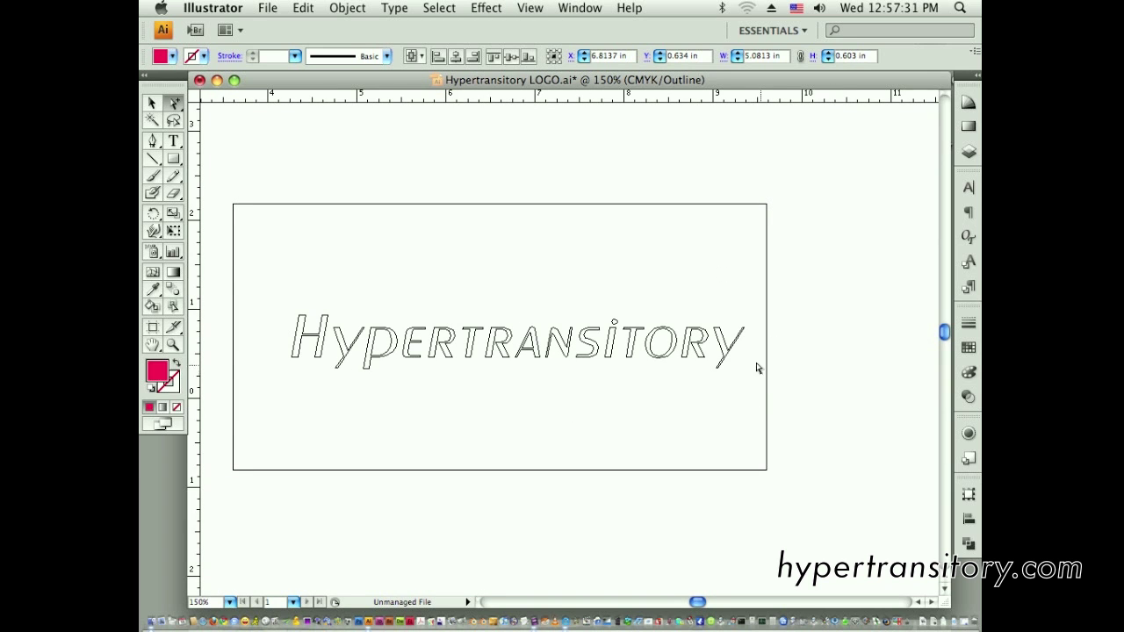
left_click(439, 379)
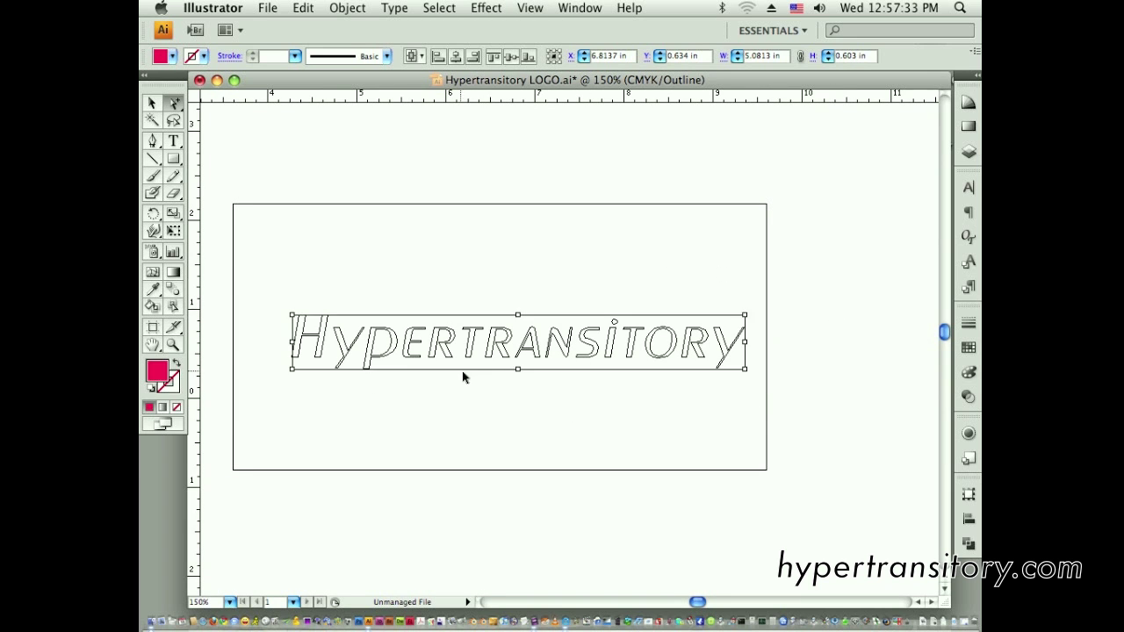
key("super+y")
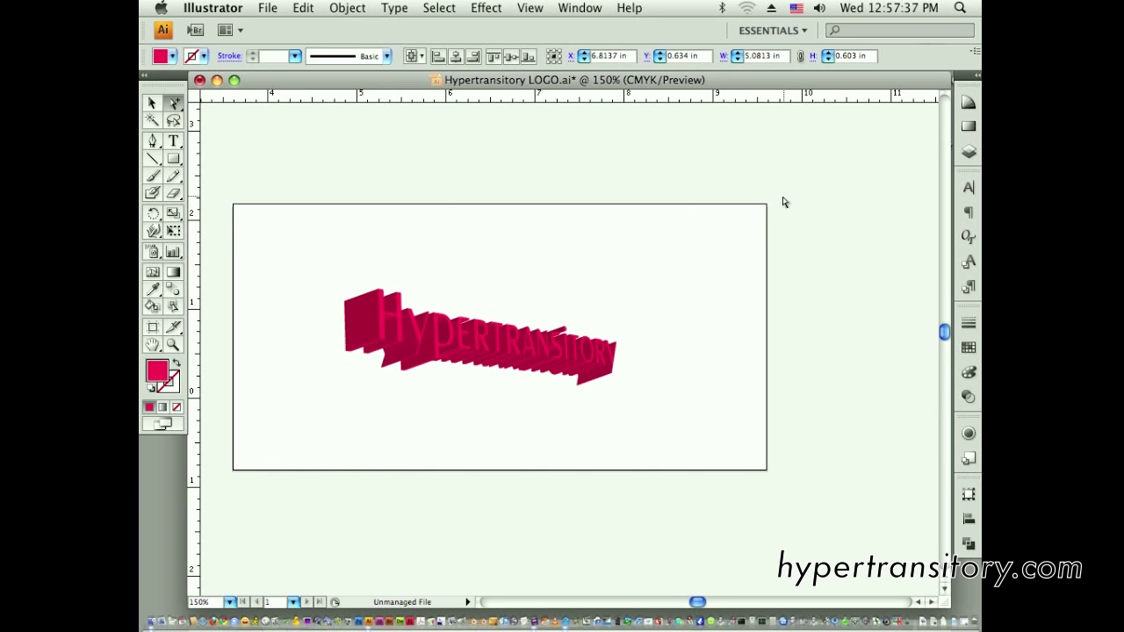
left_click_drag(825, 234, 269, 456)
key("super+a")
key("super+shift+b")
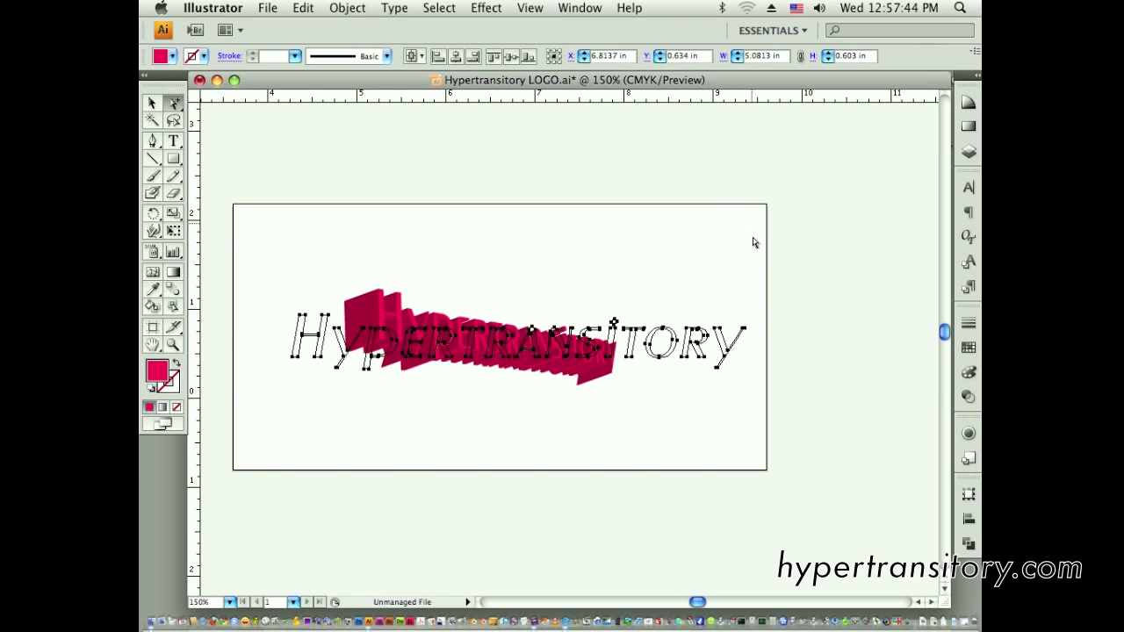
left_click(303, 8)
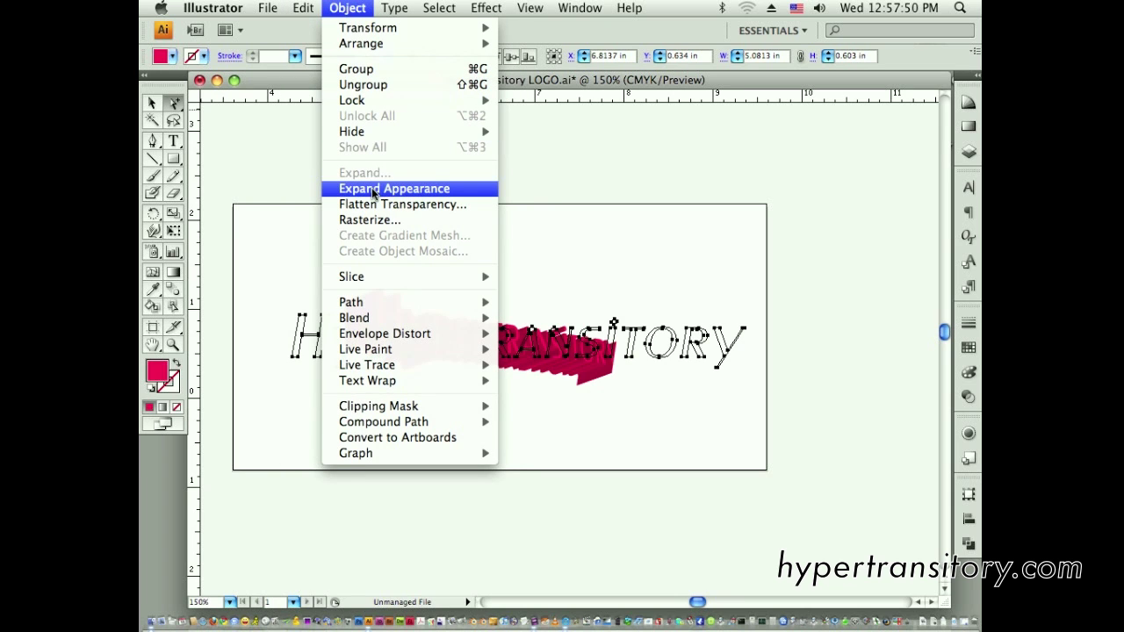
- Apply Expand Appearance to the 3D text and review the resulting group in the Appearance panel
left_click(406, 188)
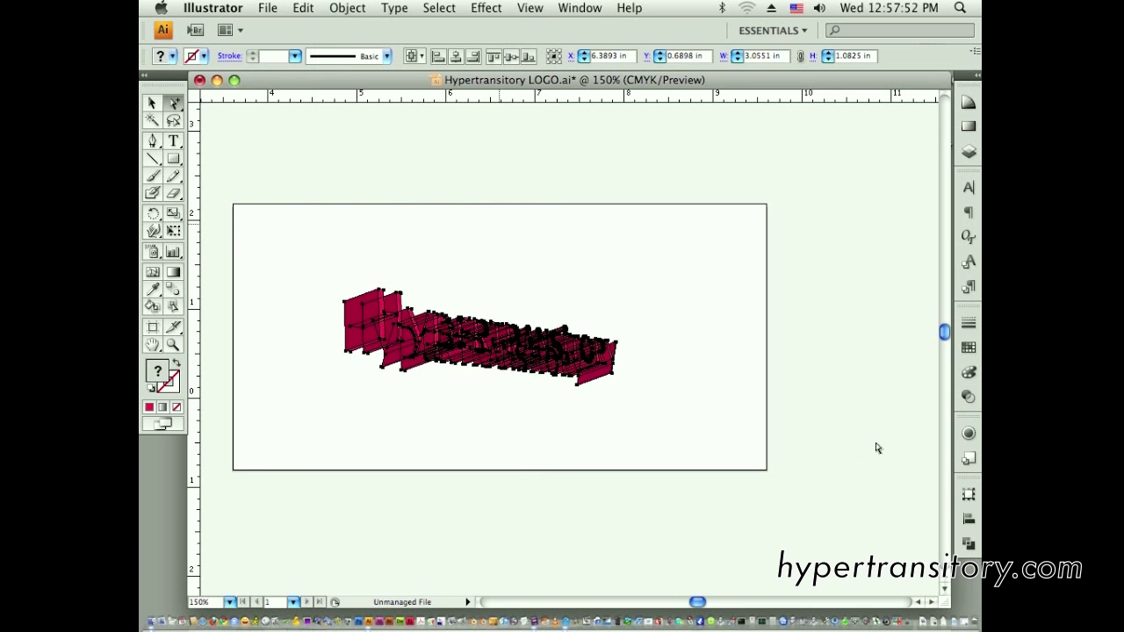
left_click(966, 435)
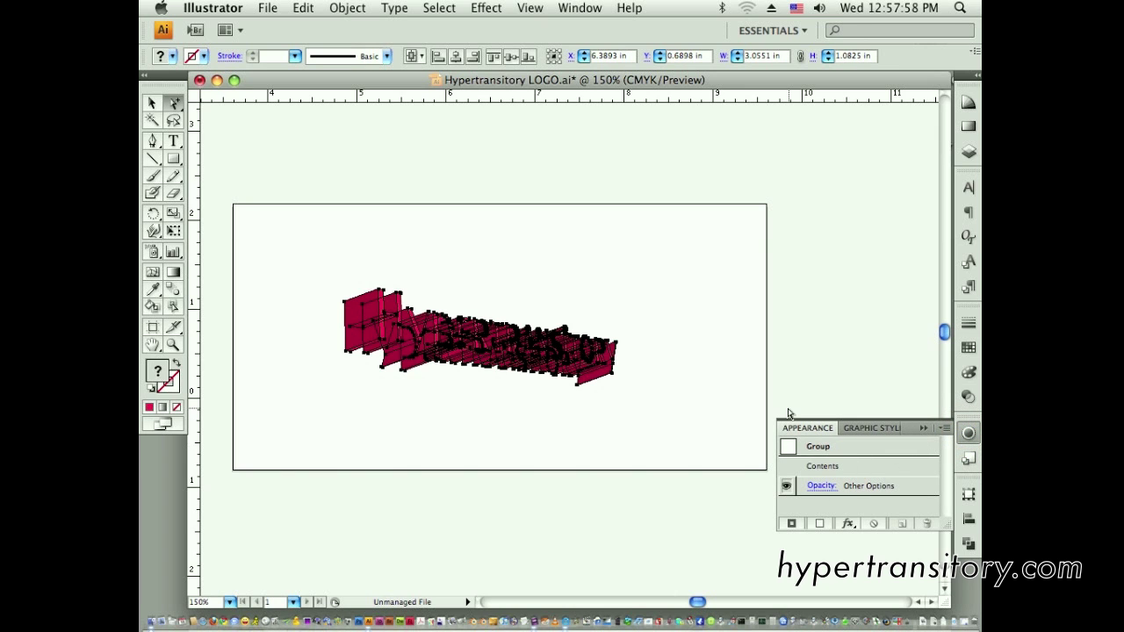
left_click(921, 428)
- Reselect the expanded logo, zoom in closely on its letters, then zoom back to 200%
left_click(749, 345)
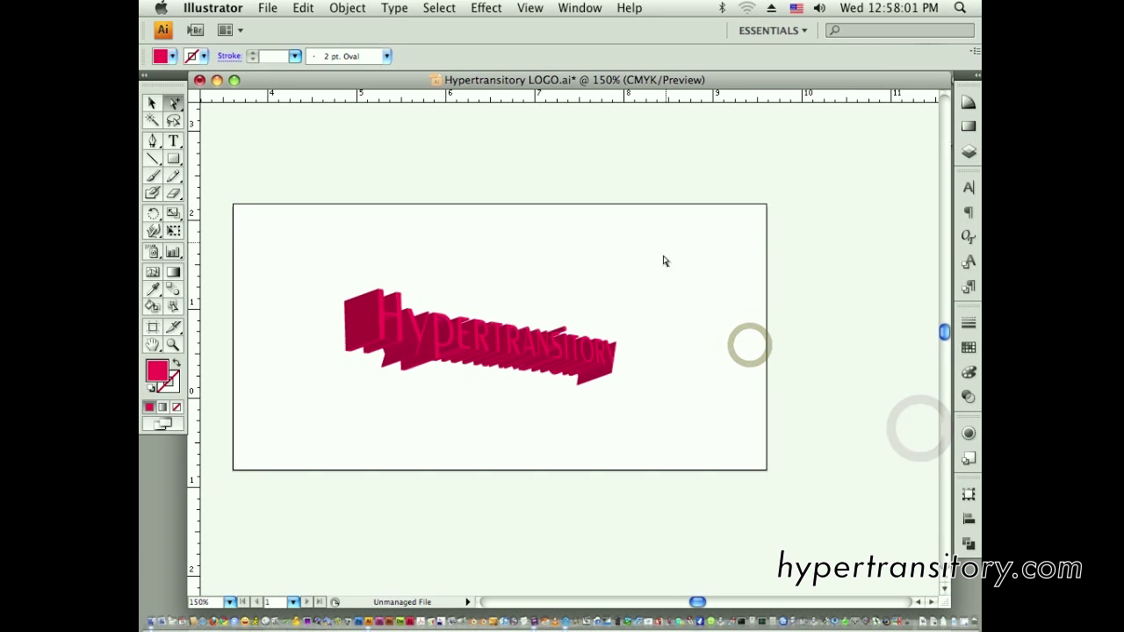
left_click_drag(700, 262, 316, 426)
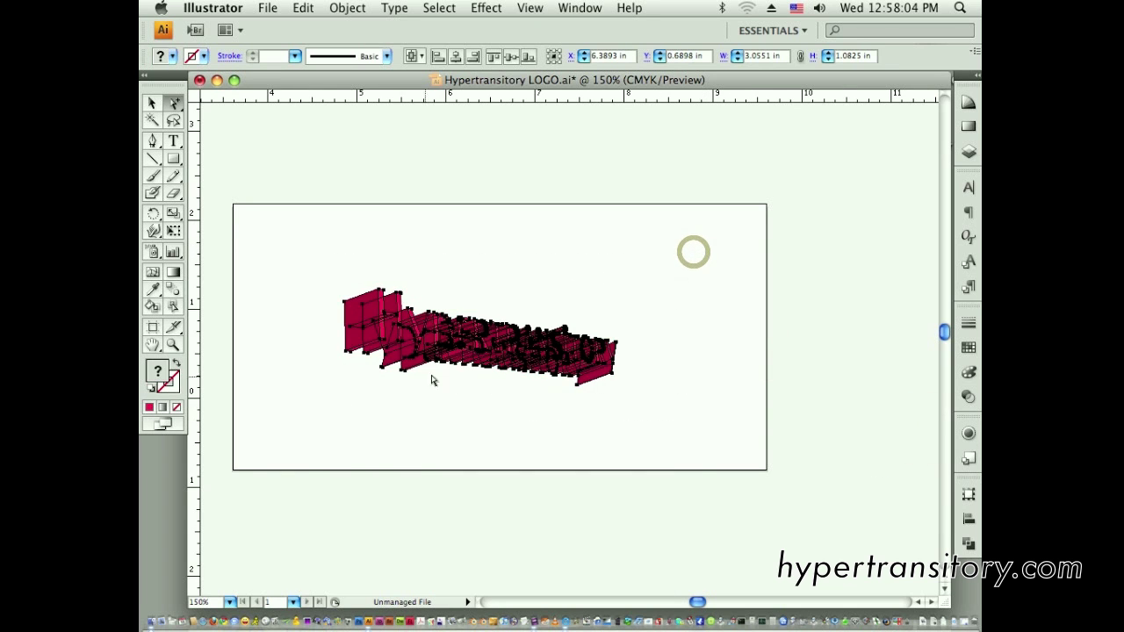
left_click(494, 330, "super")
left_click_drag(362, 267, 679, 446)
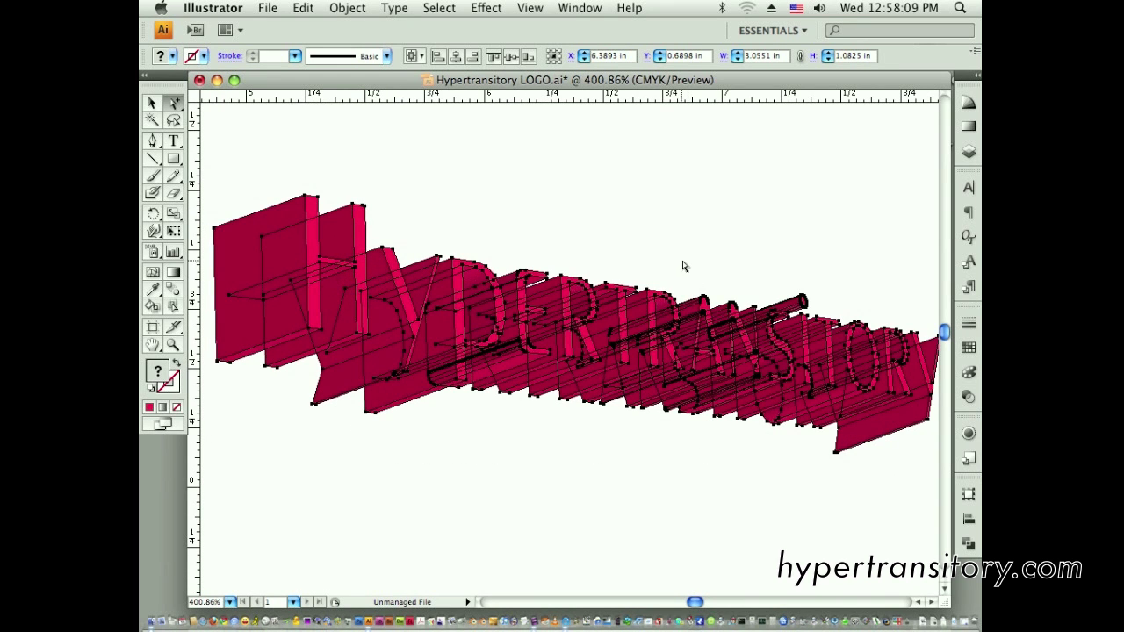
left_click(654, 189)
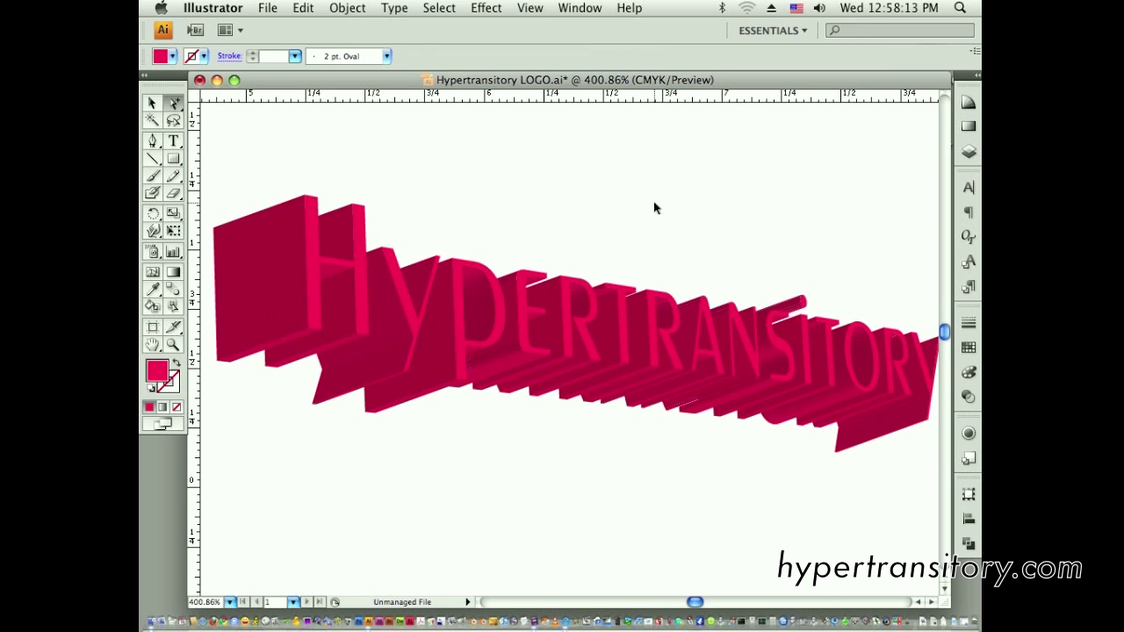
key("super+minus")
key("super+minus")
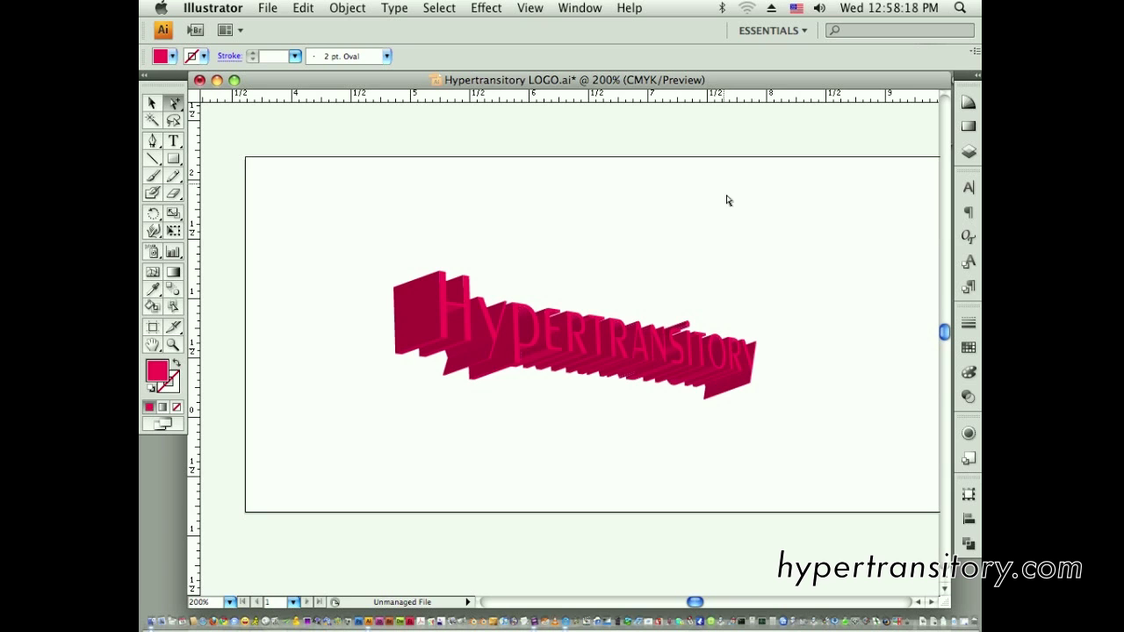
left_click_drag(734, 218, 708, 216)
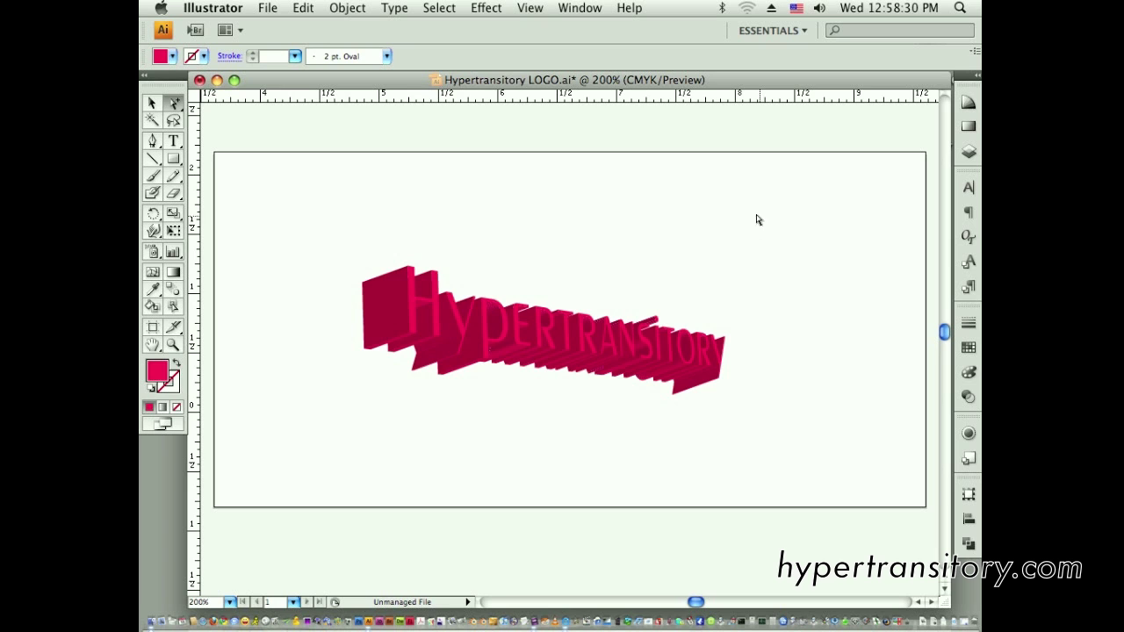
left_click_drag(776, 235, 338, 432)
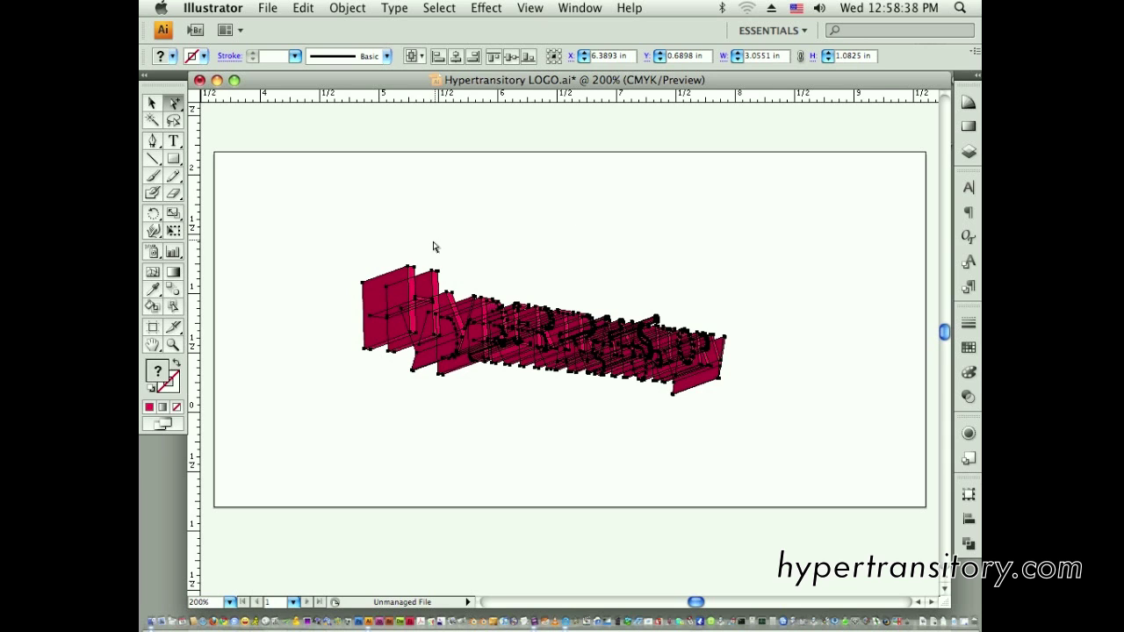
left_click(410, 194)
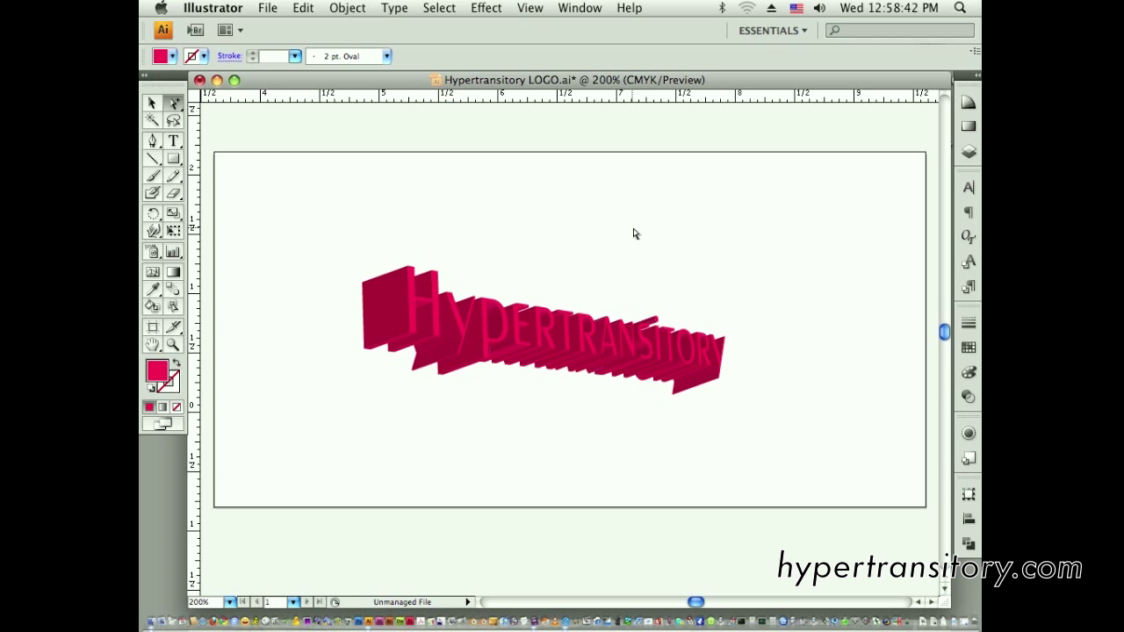
left_click_drag(785, 257, 371, 416)
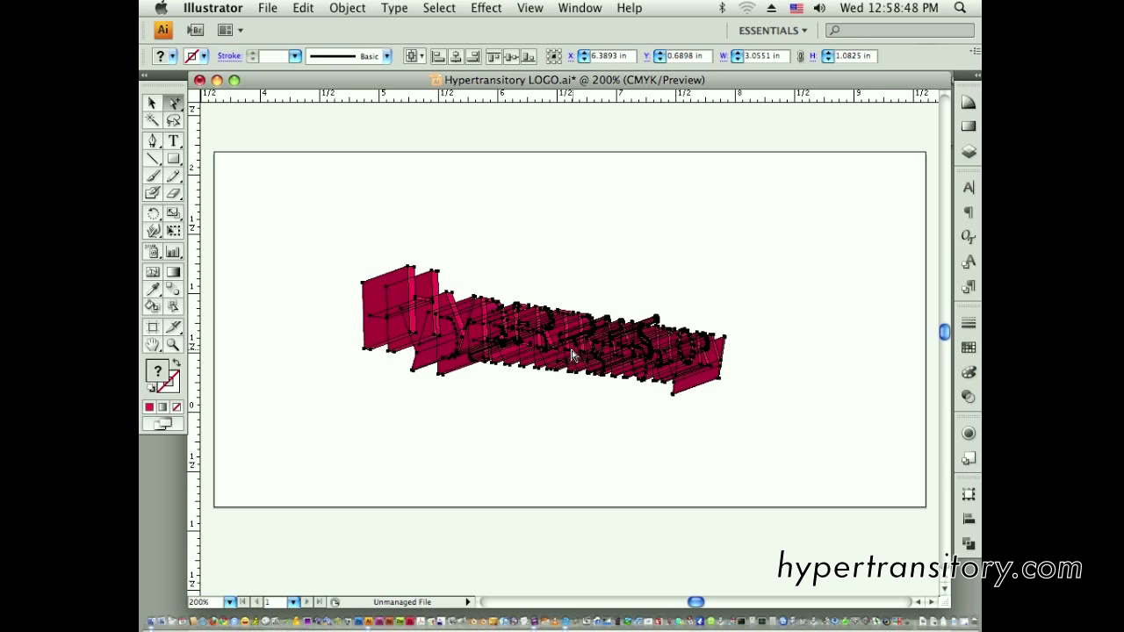
left_click(773, 276)
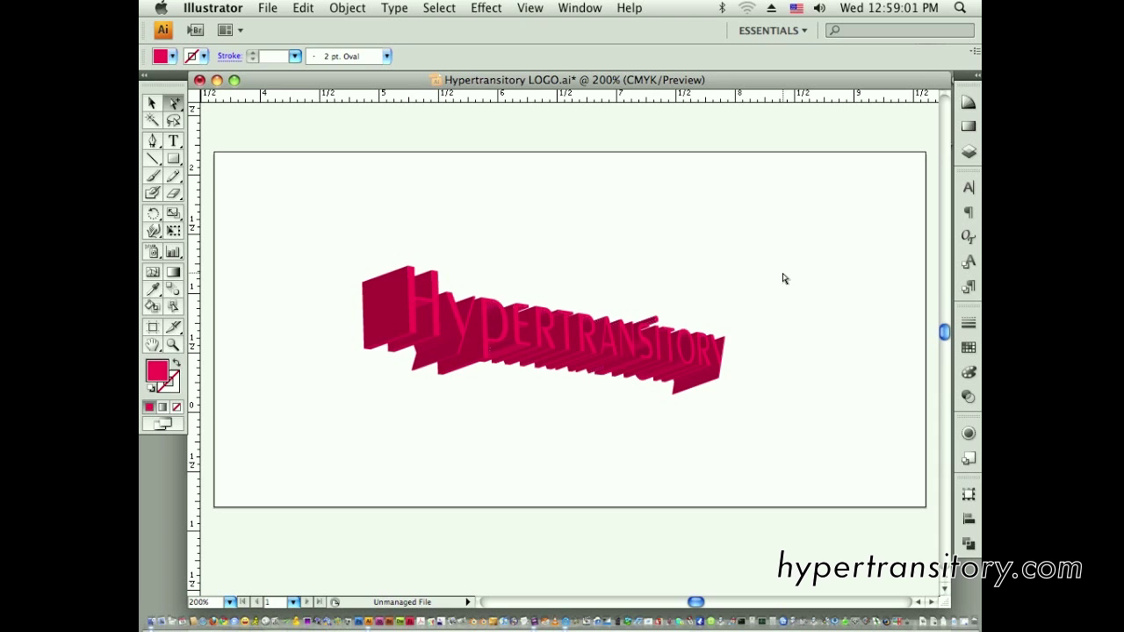
left_click_drag(812, 238, 326, 414)
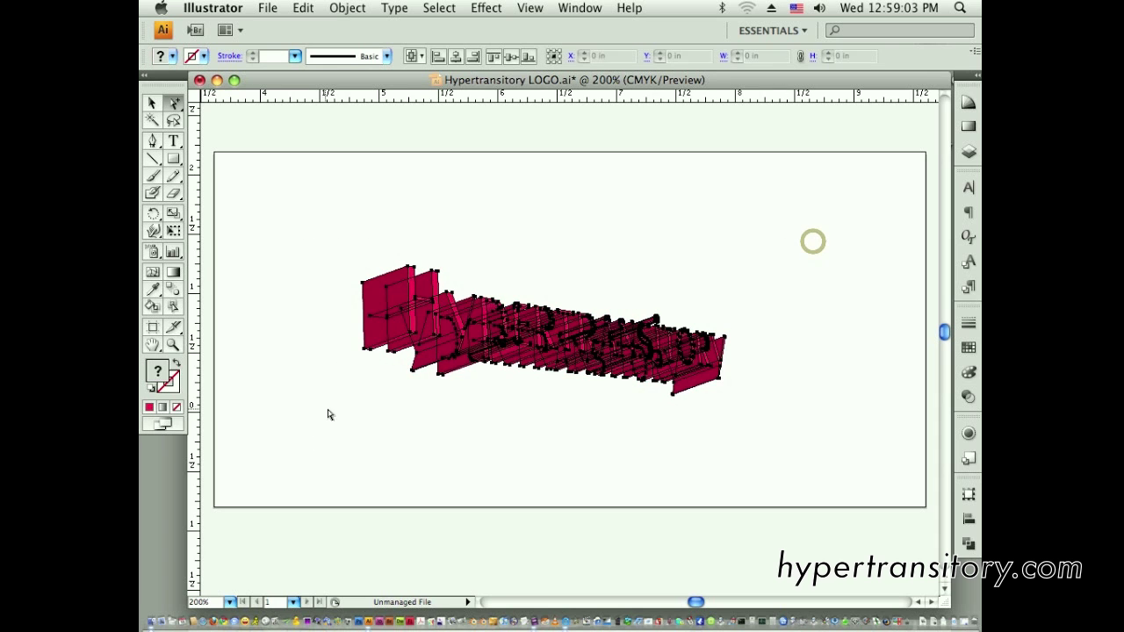
left_click(673, 230)
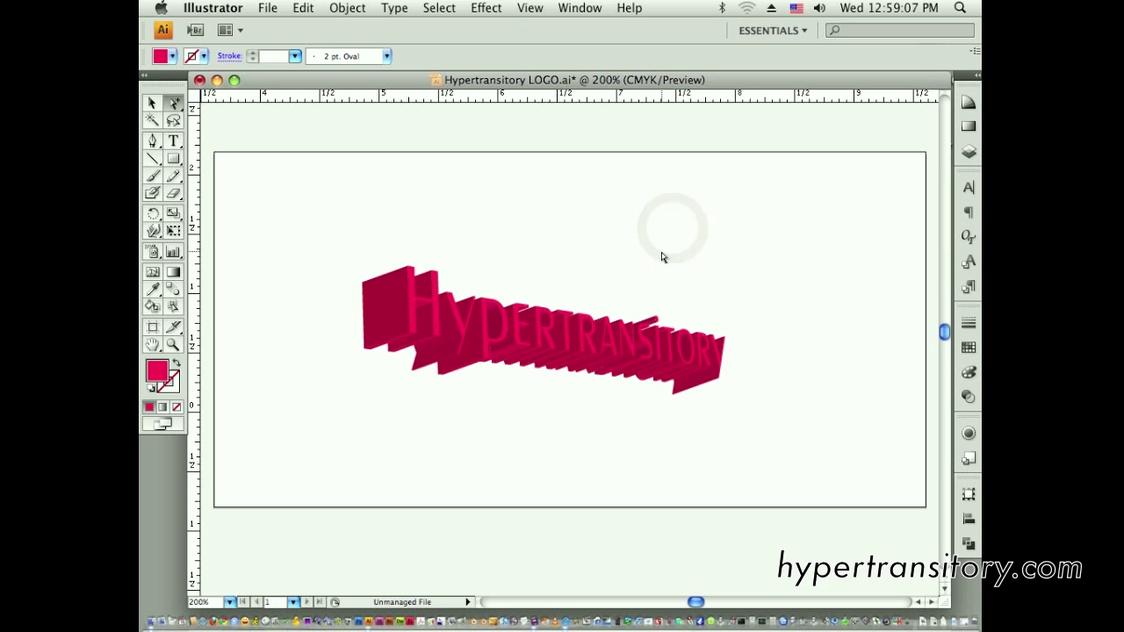